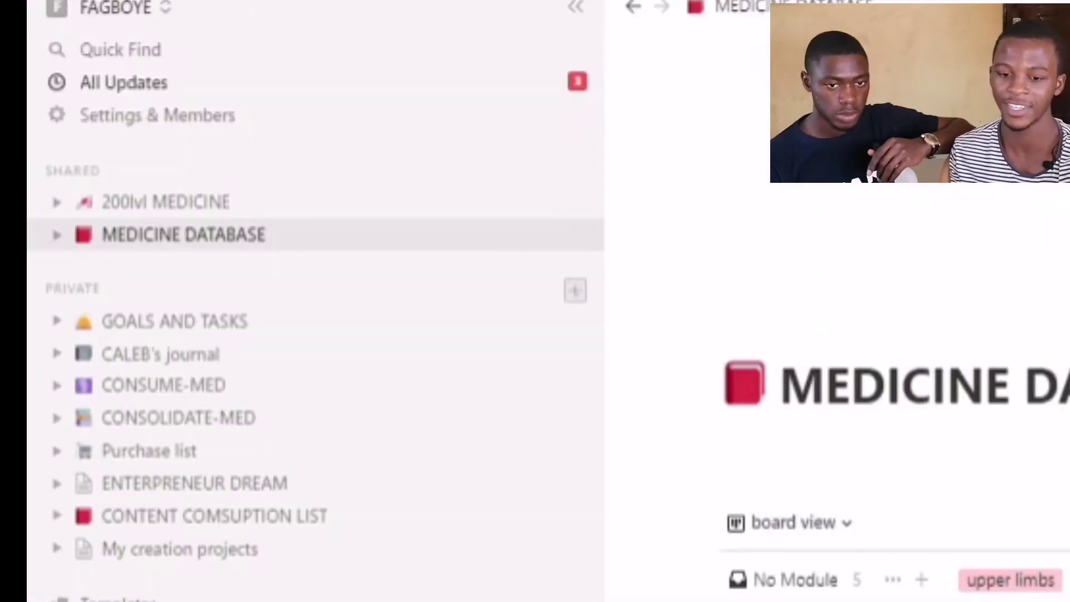
Create a new private page titled "medicine database".
click(576, 290)
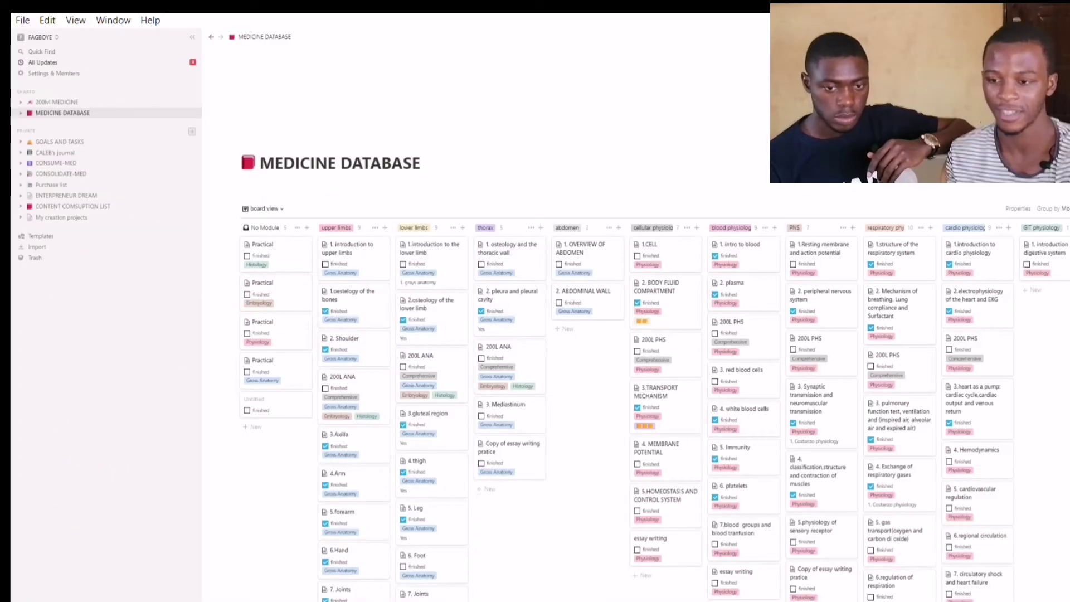
key(ctrl+n)
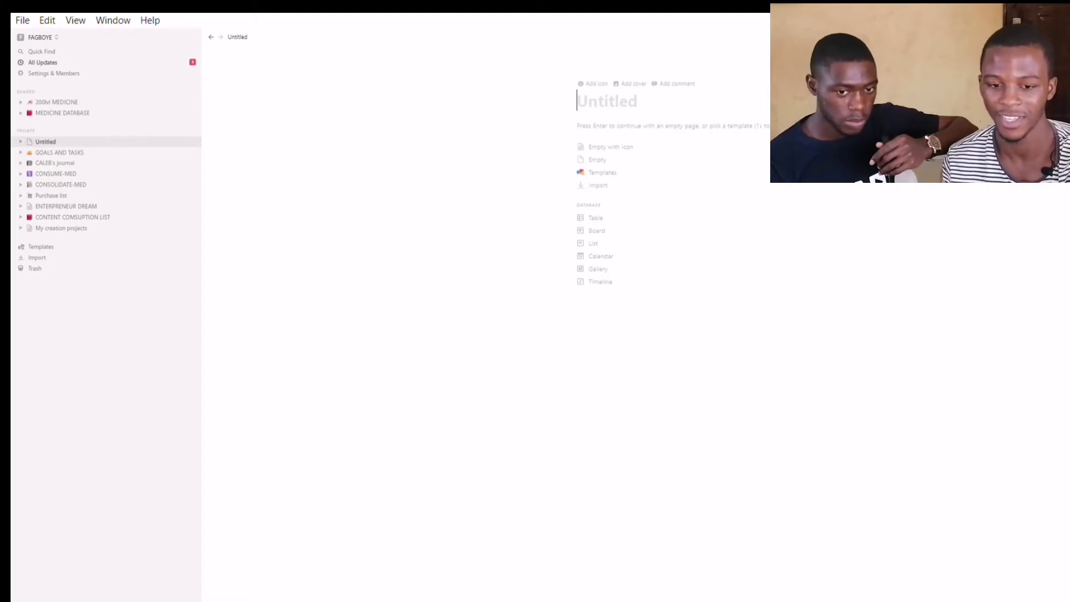
text(medicine database)
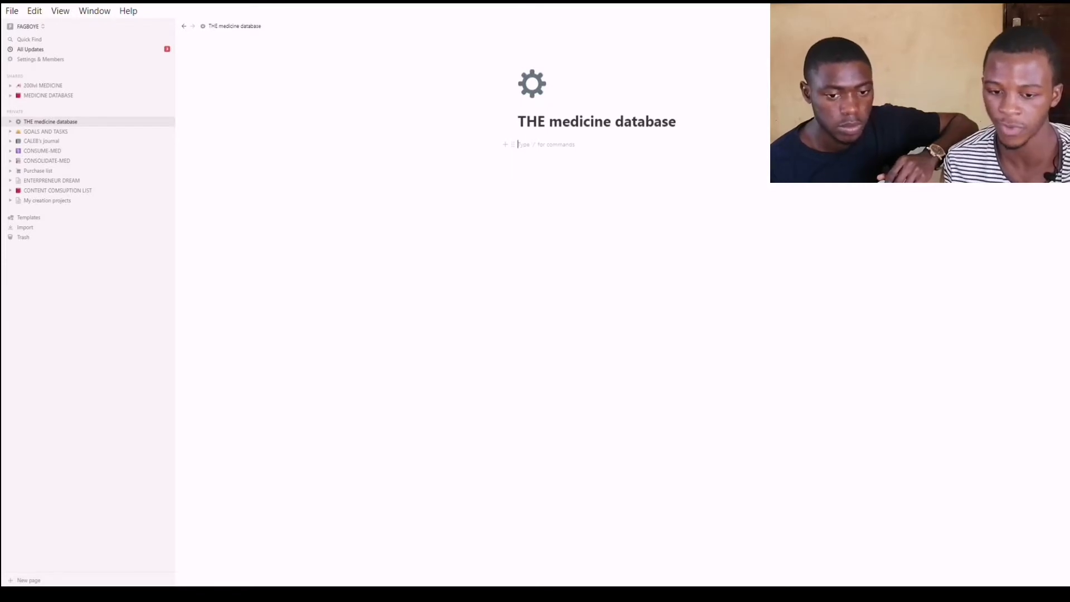
Replace the new page's title with "THE medicine database".
key(BackSpace)
key(BackSpace)
key(BackSpace)
key(BackSpace)
key(BackSpace)
key(BackSpace)
key(BackSpace)
key(BackSpace)
key(BackSpace)
key(BackSpace)
key(BackSpace)
key(BackSpace)
key(BackSpace)
key(BackSpace)
key(BackSpace)
key(BackSpace)
key(BackSpace)
key(BackSpace)
key(BackSpace)
key(BackSpace)
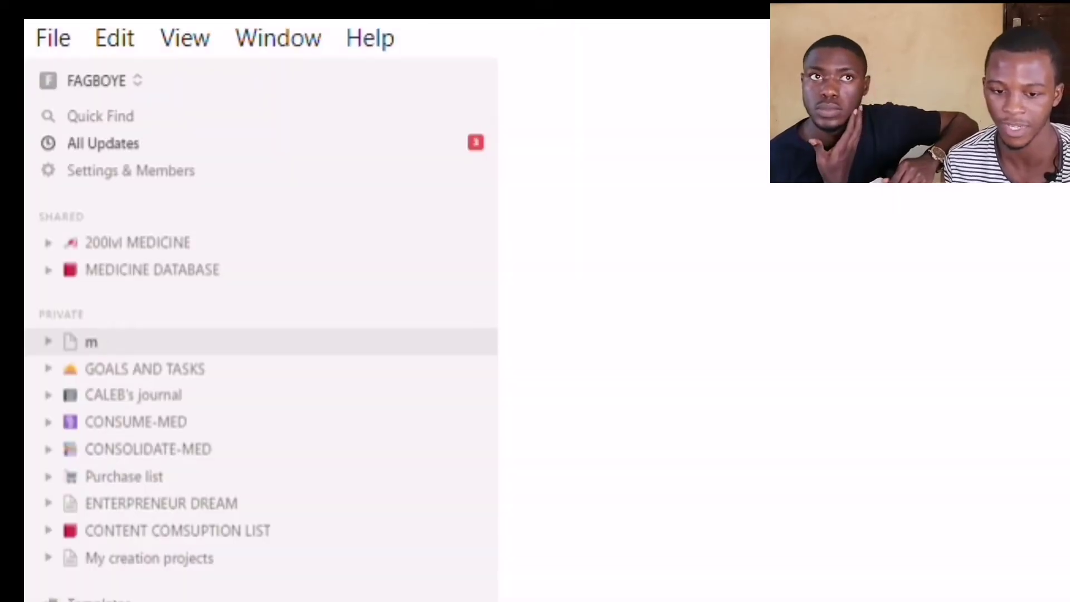
text(THEE)
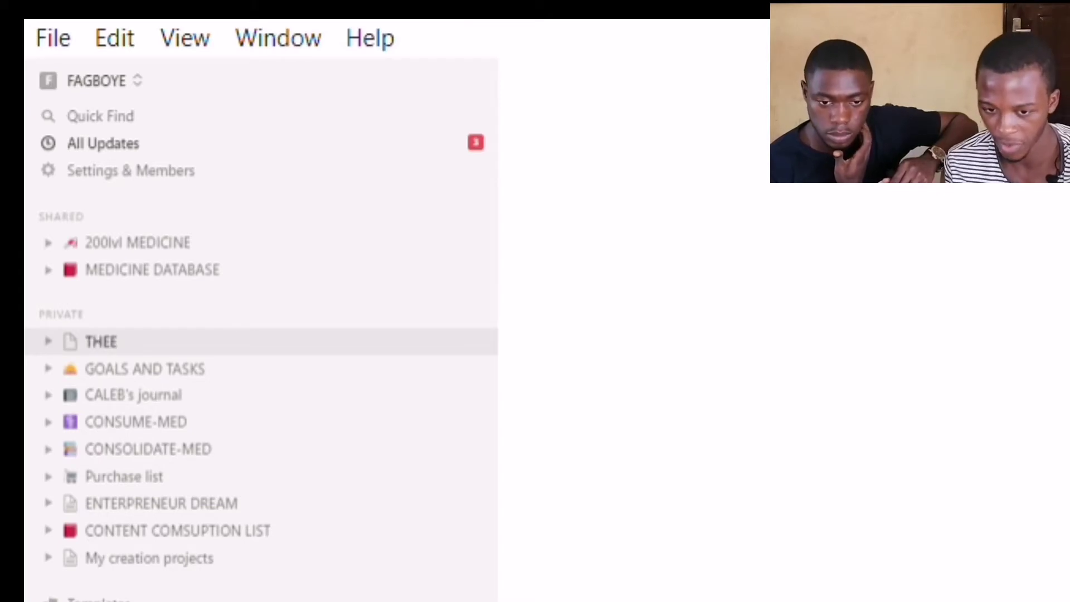
key(BackSpace)
text(med)
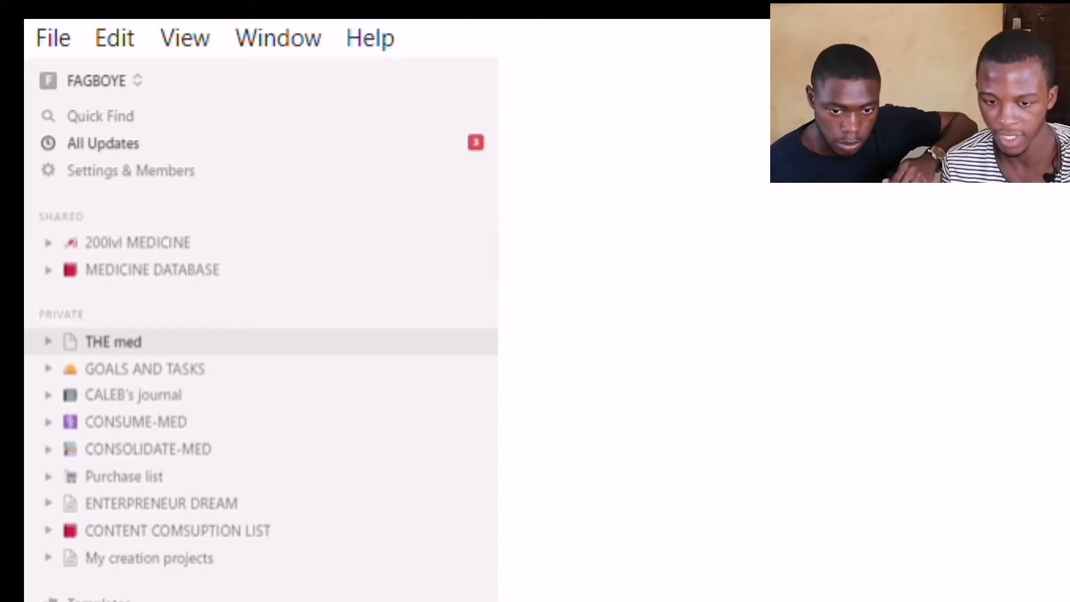
text(icine databa)
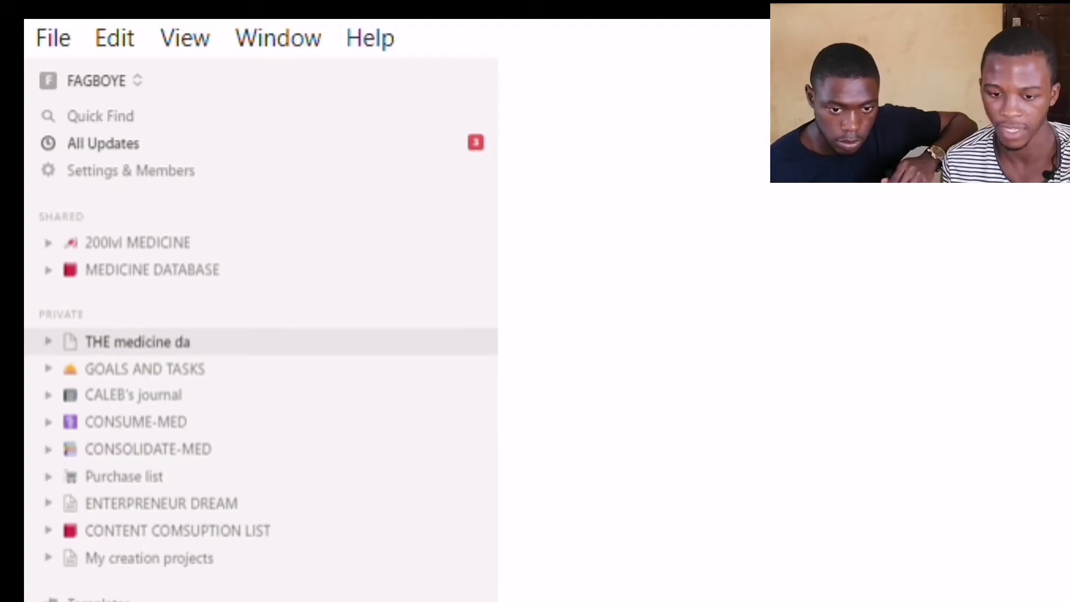
text(se)
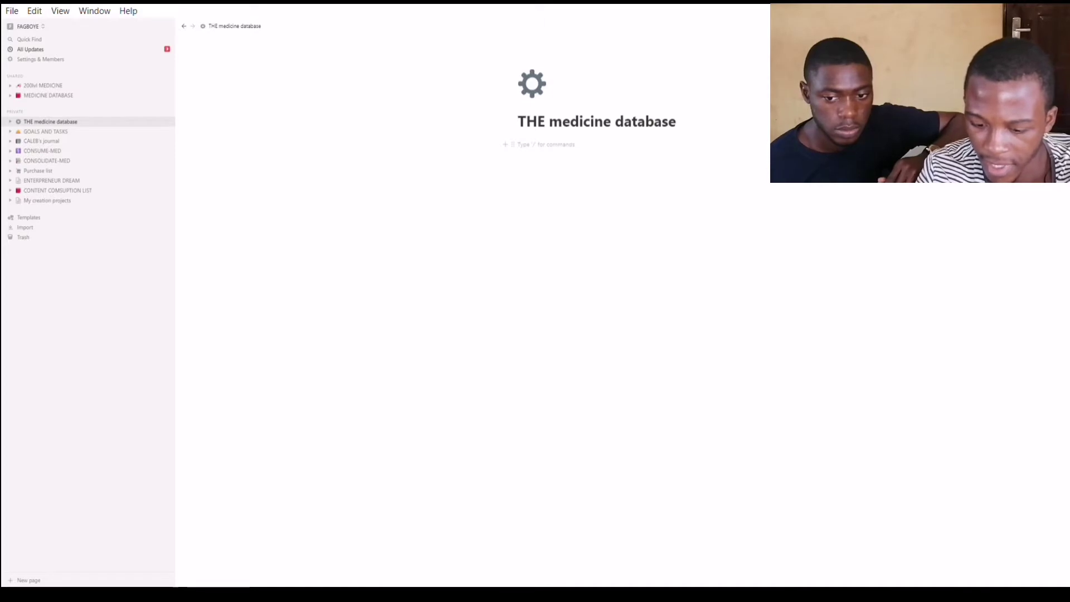
Insert an inline table database in the page body below the title.
text(/)
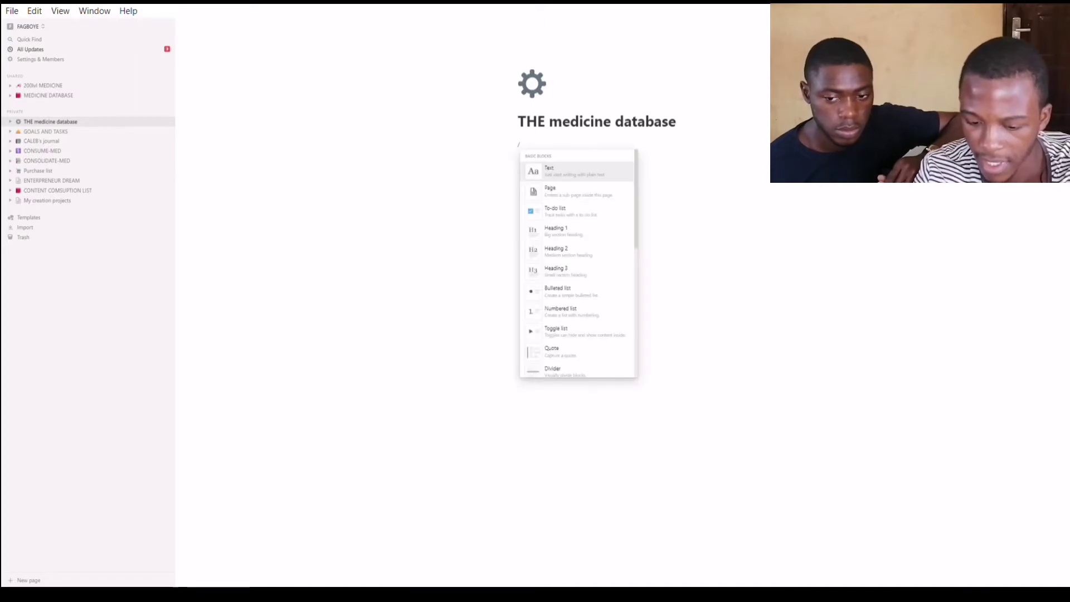
key(BackSpace)
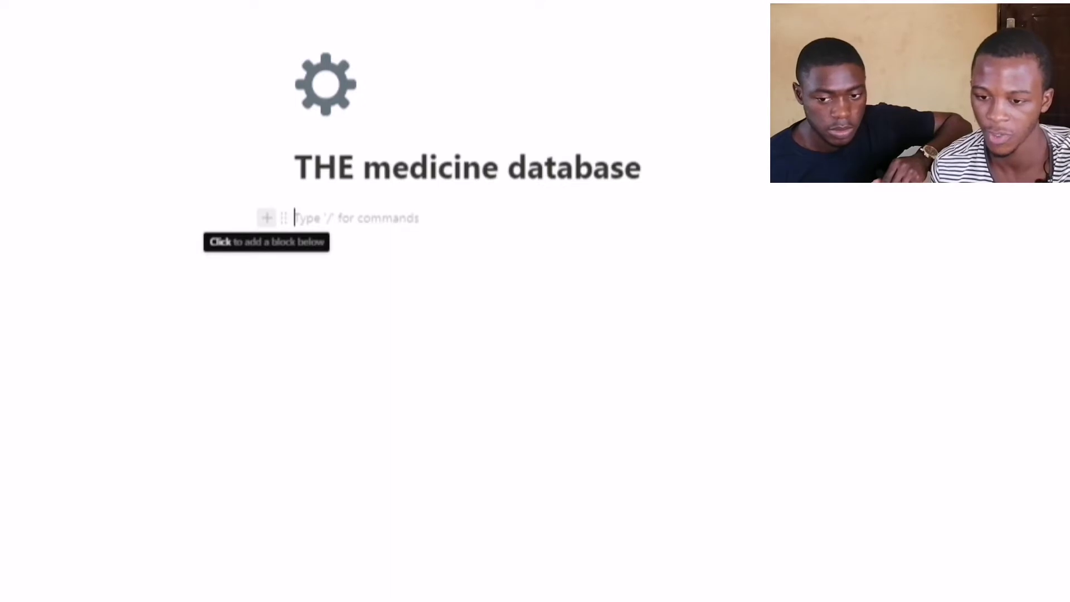
click(266, 217)
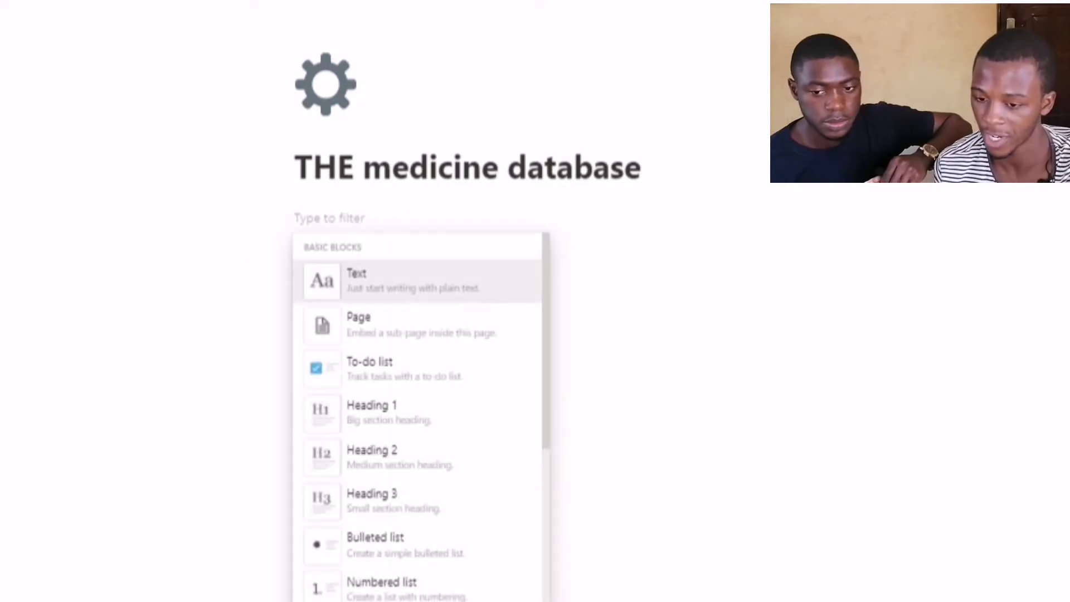
key(Down)
key(Down)
key(Down)
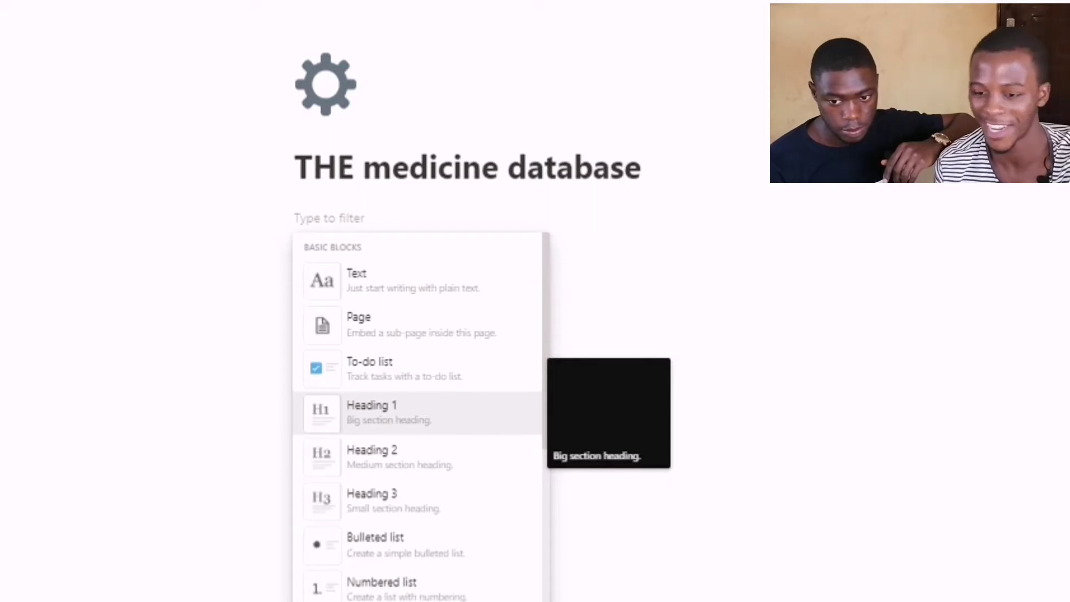
key(Down)
key(Down)
key(Down)
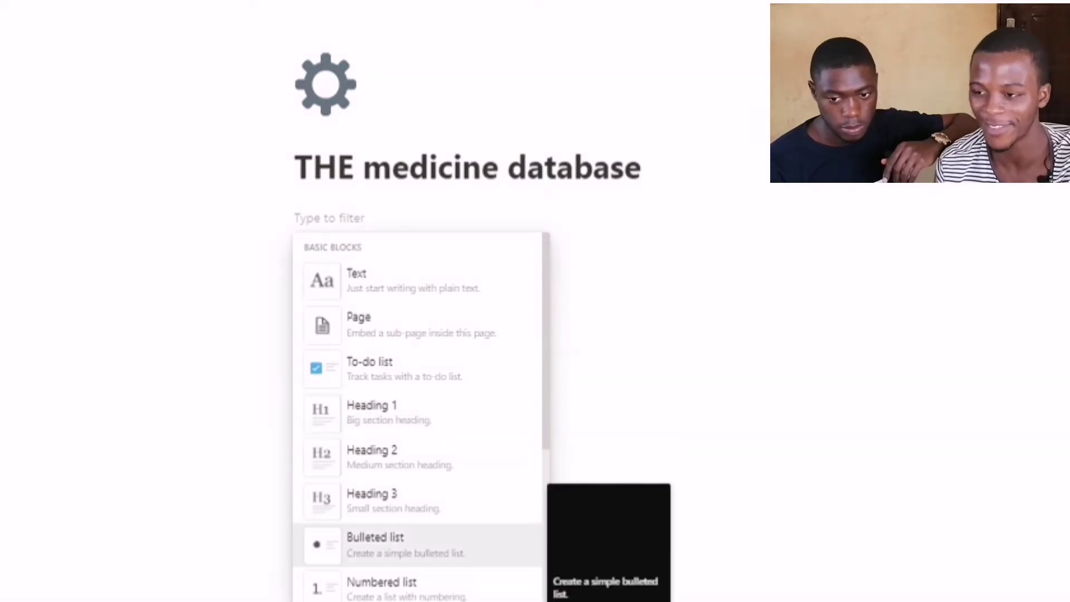
key(Up)
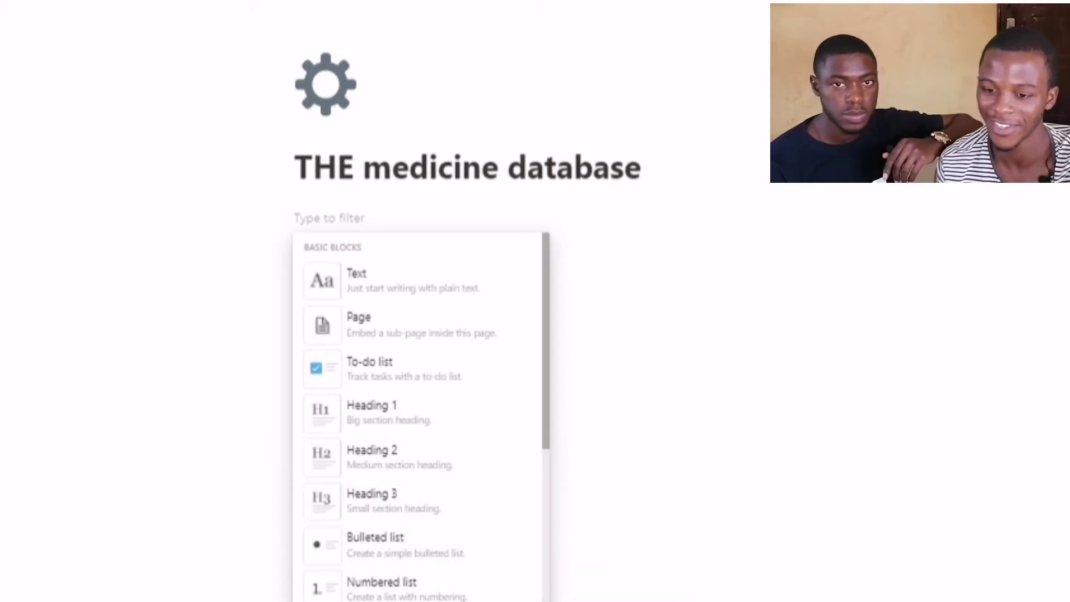
scroll(420, 416, down, 6)
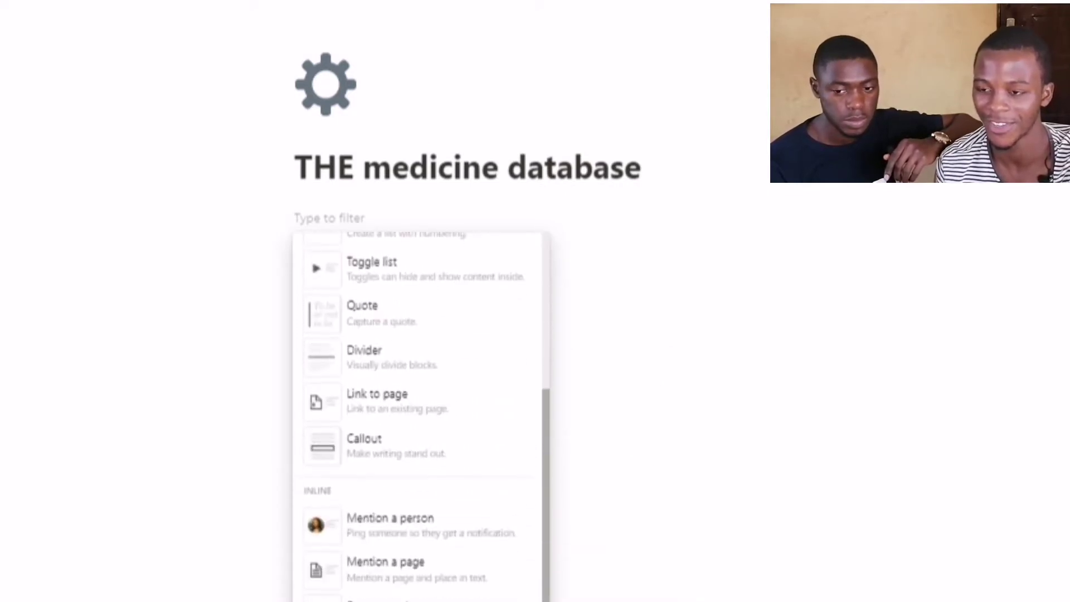
scroll(421, 416, up, 6)
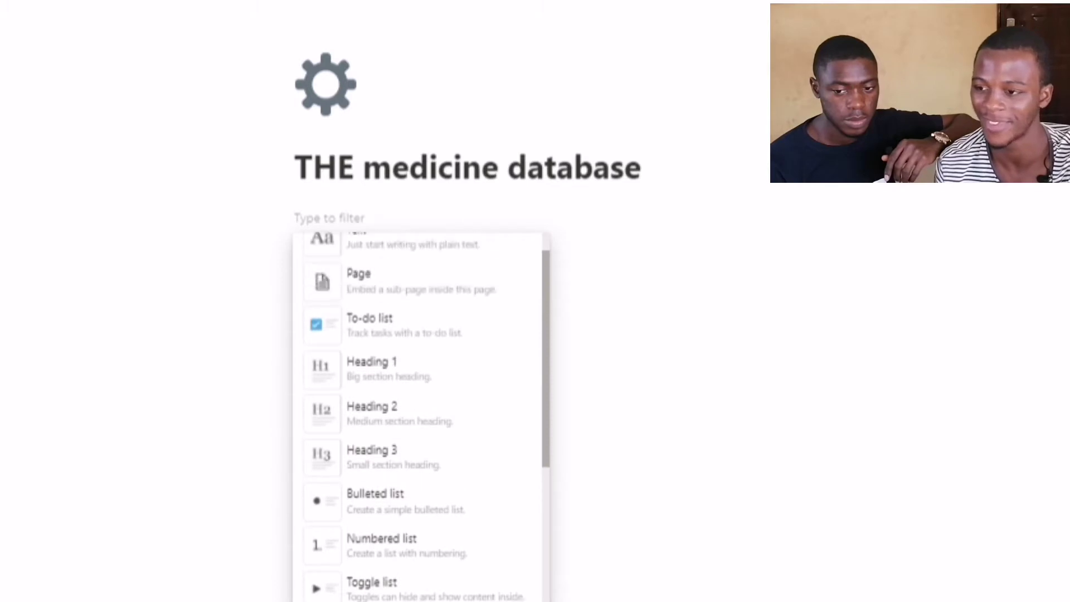
scroll(421, 416, down, 7)
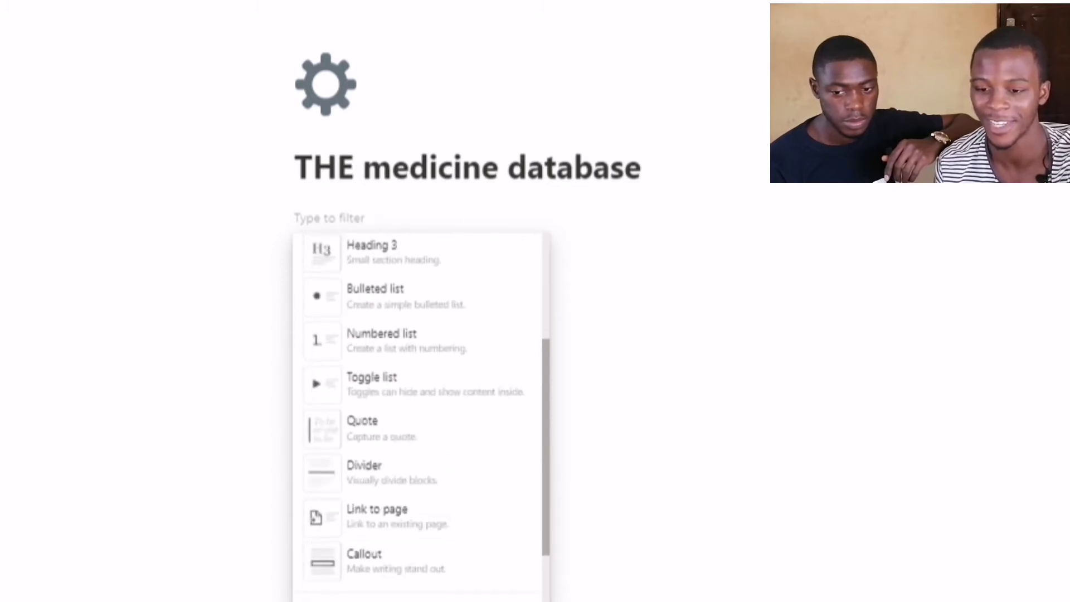
scroll(421, 415, down, 5)
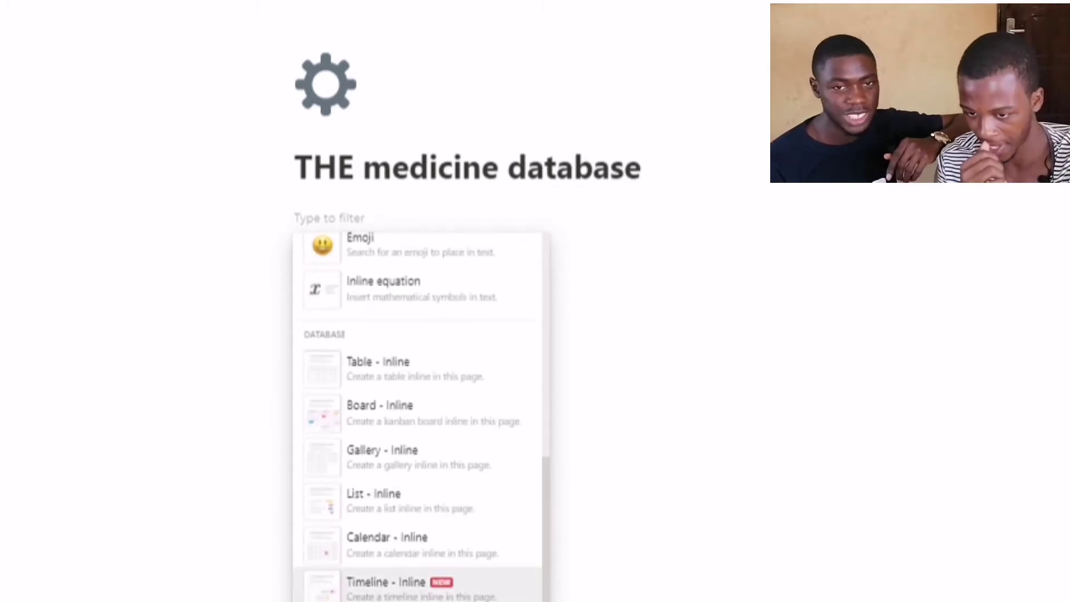
key(Up)
key(Up)
key(Up)
key(Up)
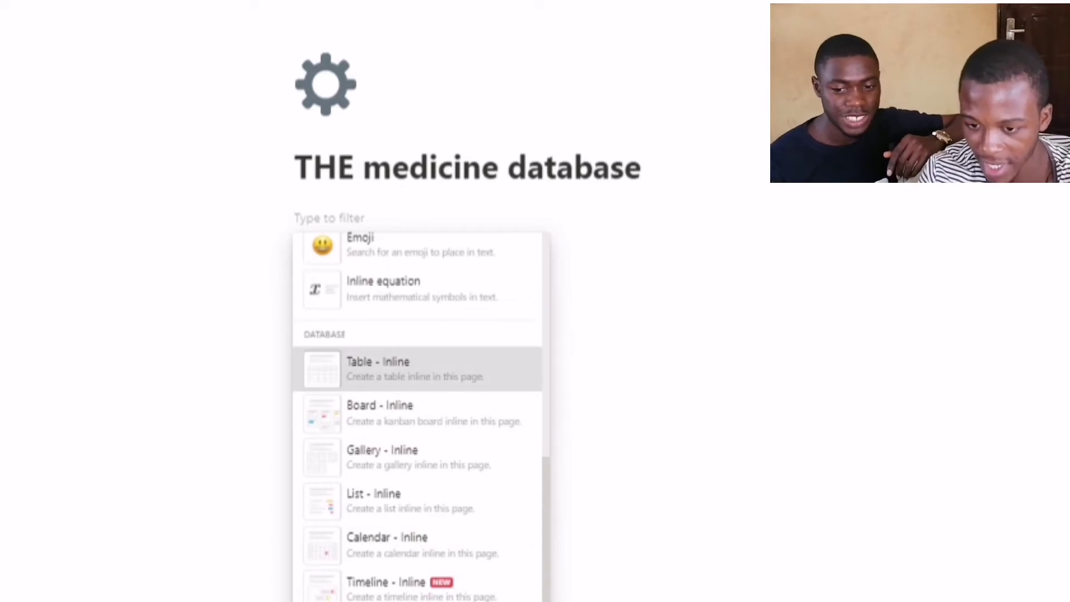
key(Return)
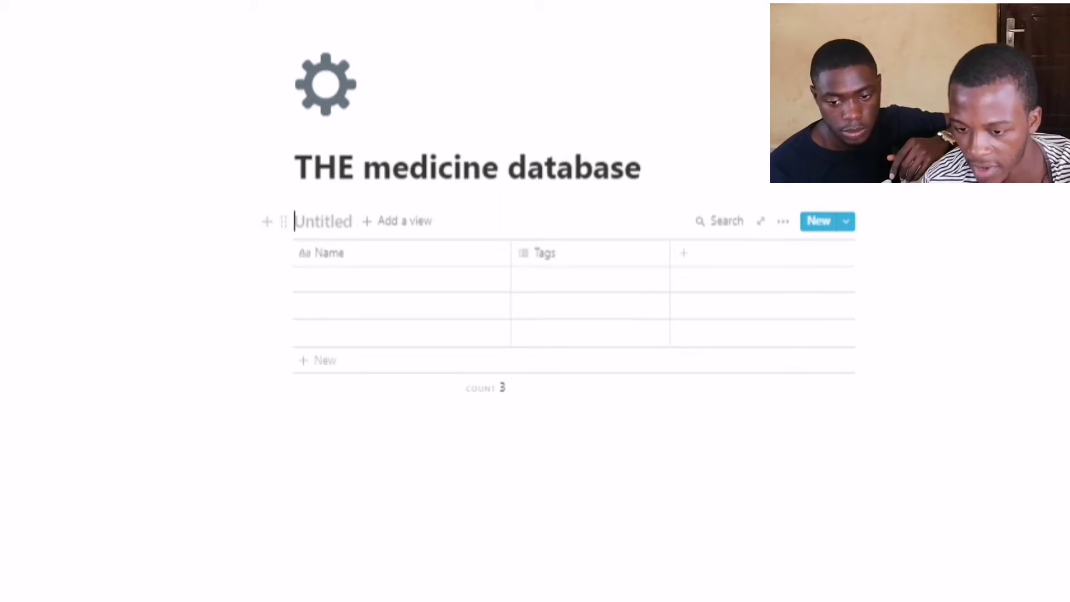
Title the inline table "physiology" and name its first entry "the cell".
text(phy)
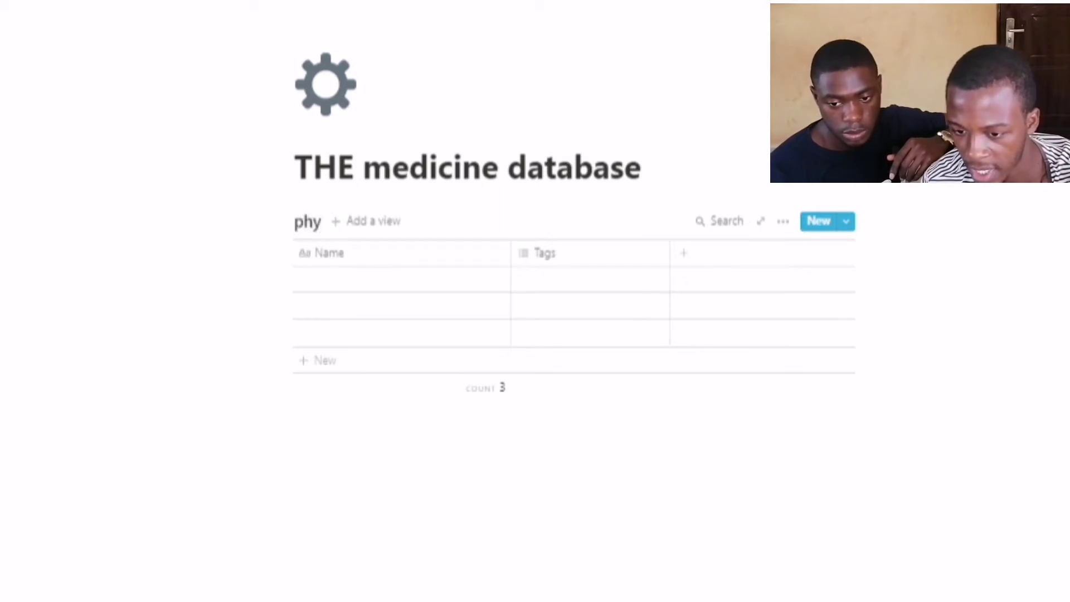
text(siclogy)
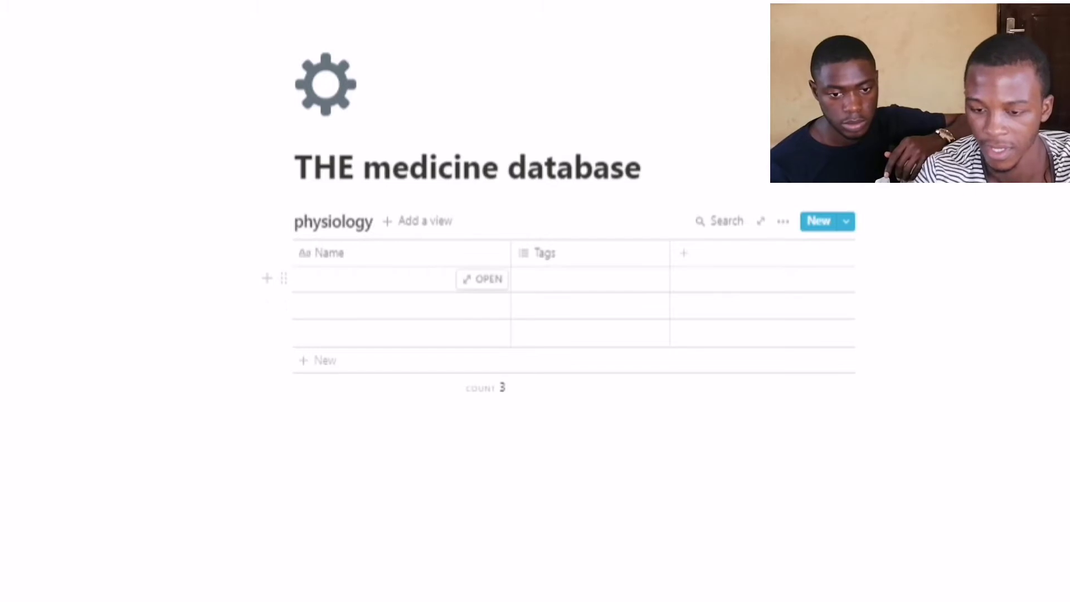
click(363, 279)
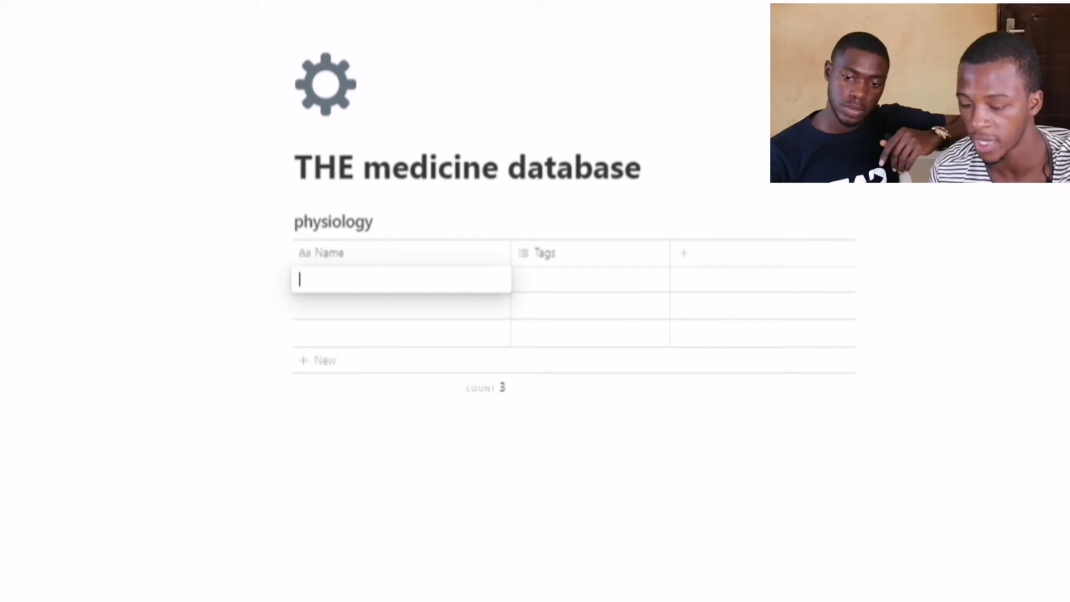
text(the cell)
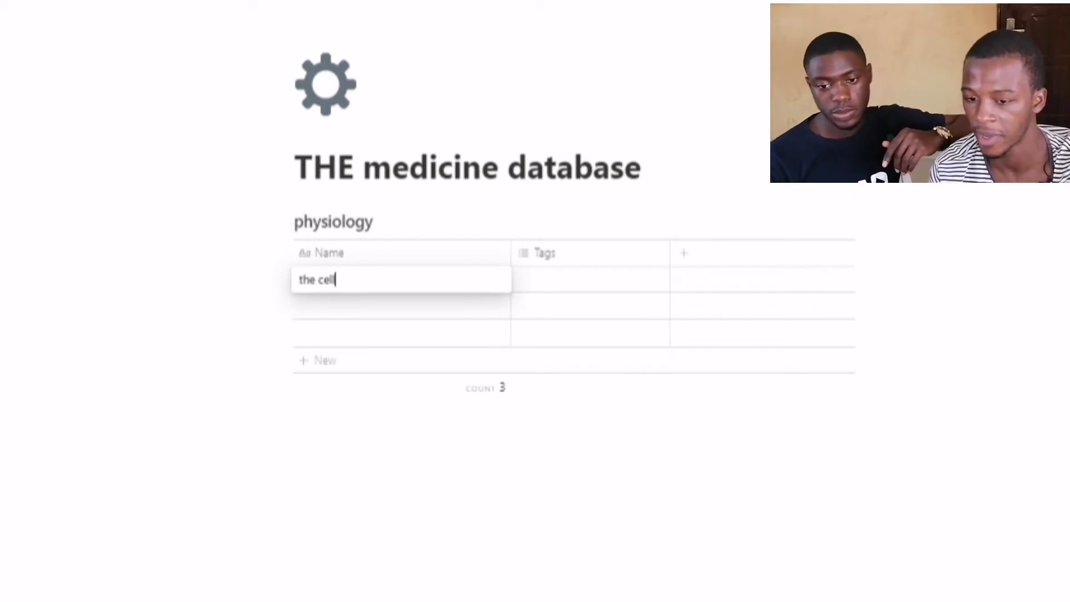
key(Return)
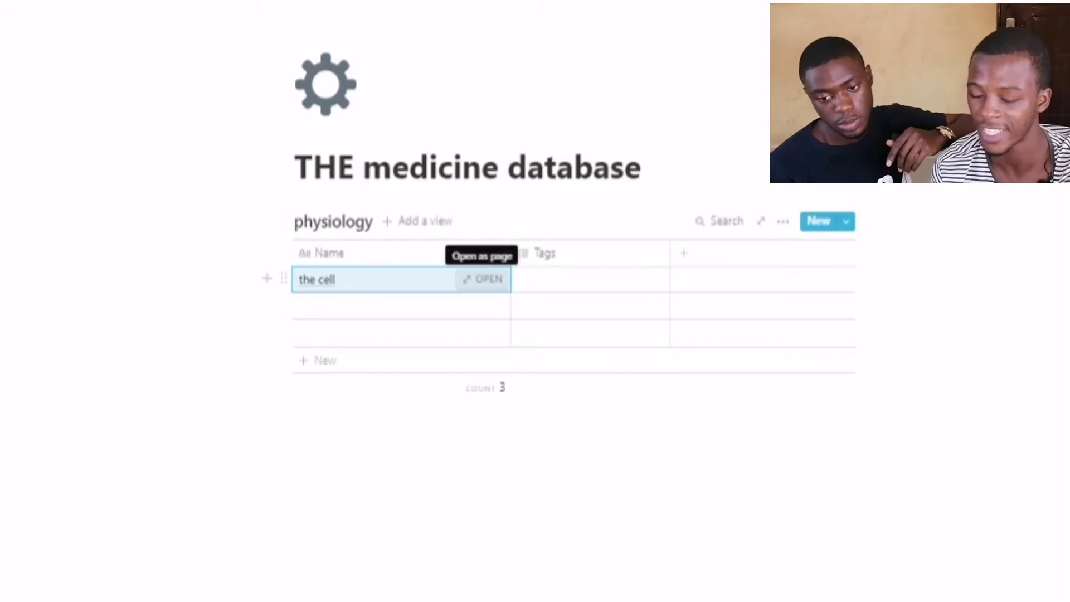
Open the "the cell" entry as an empty page and add a Heading 2 reading "CONTENT OF STUDY".
click(483, 279)
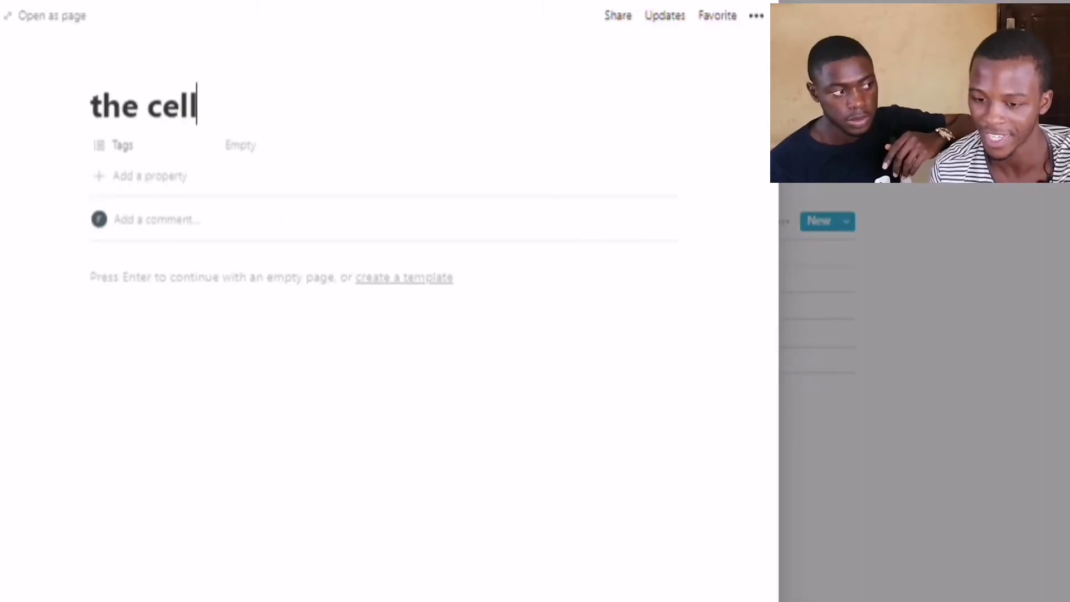
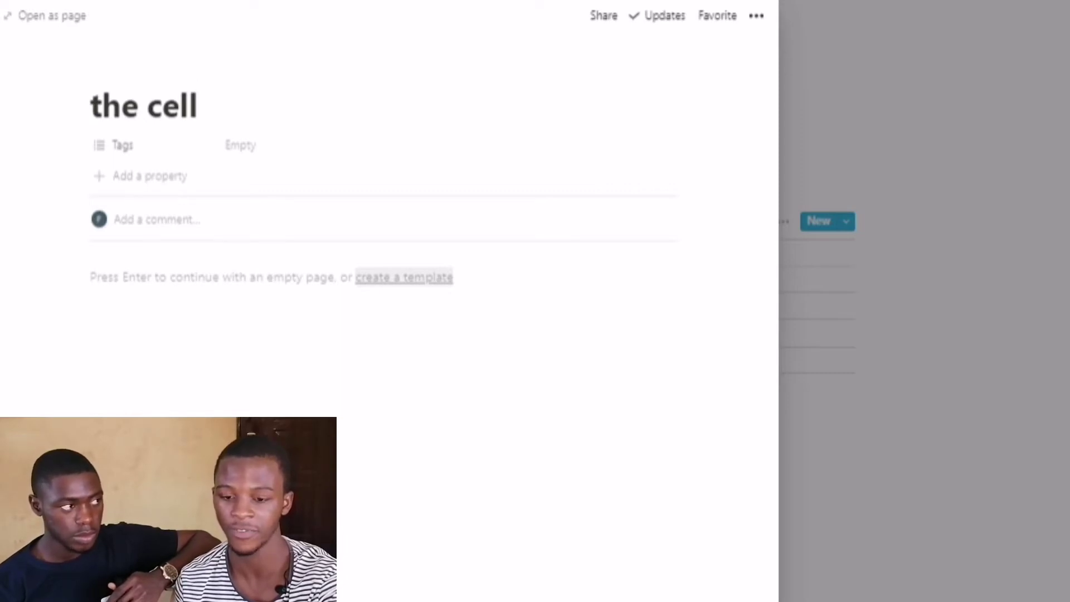
key(Return)
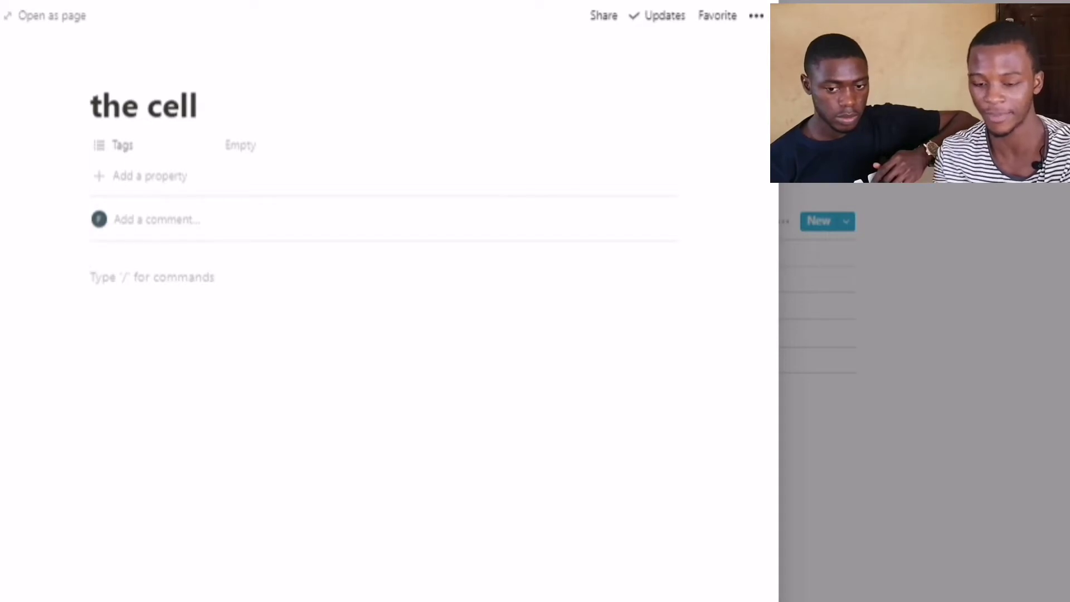
text(/)
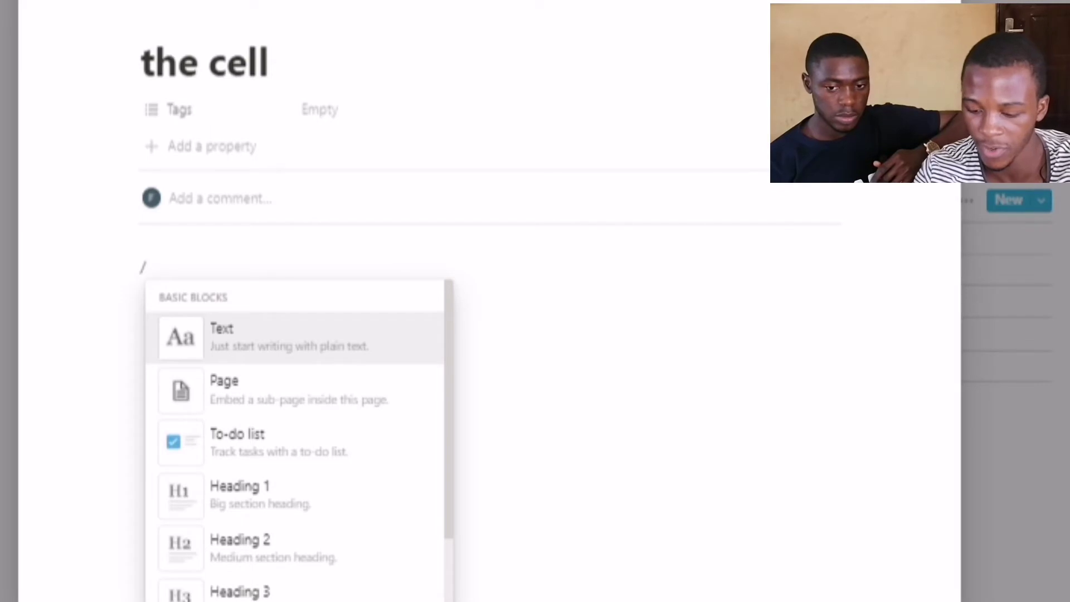
key(Down)
key(Down)
key(Down)
key(Down)
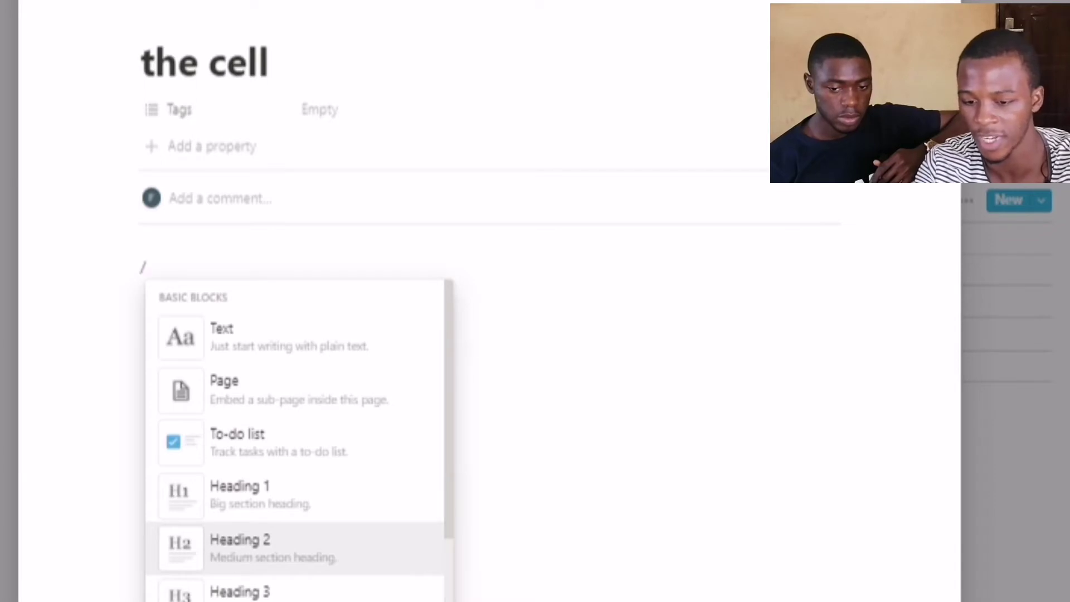
key(Return)
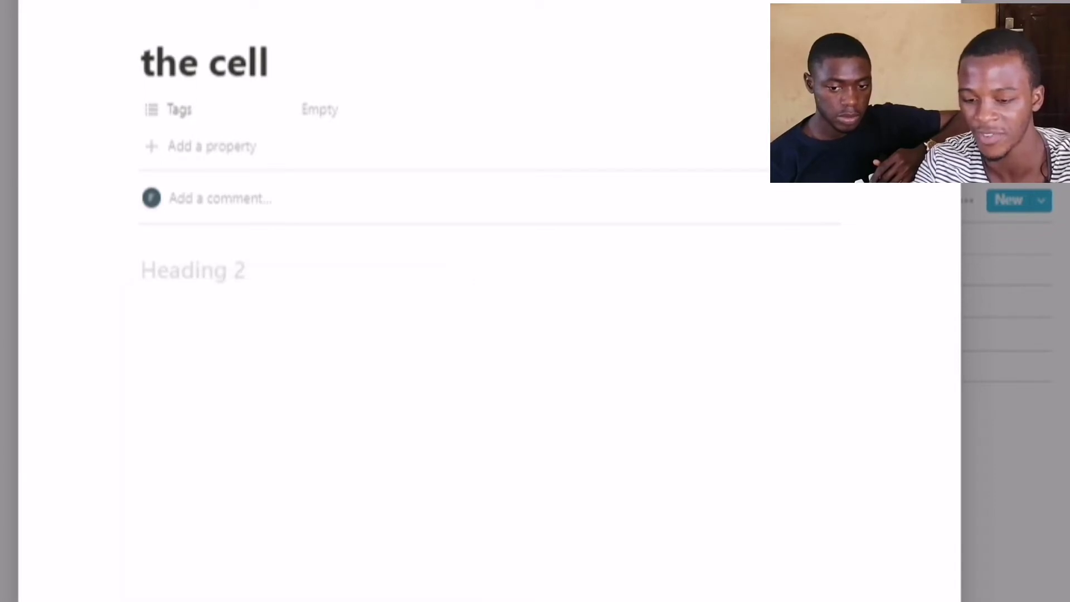
text(CONTEN)
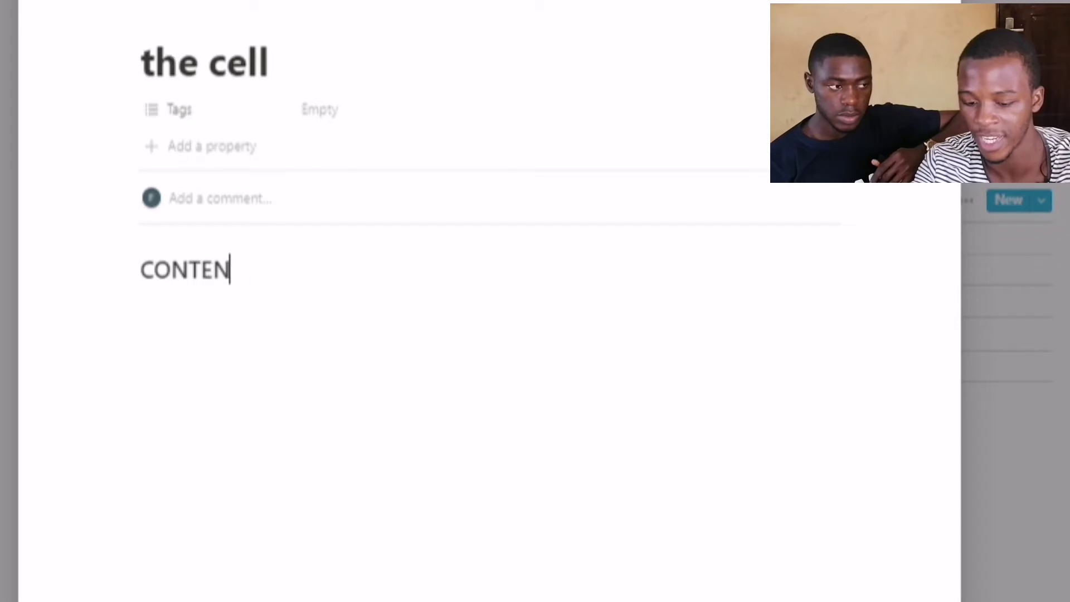
text(T OF STUDY)
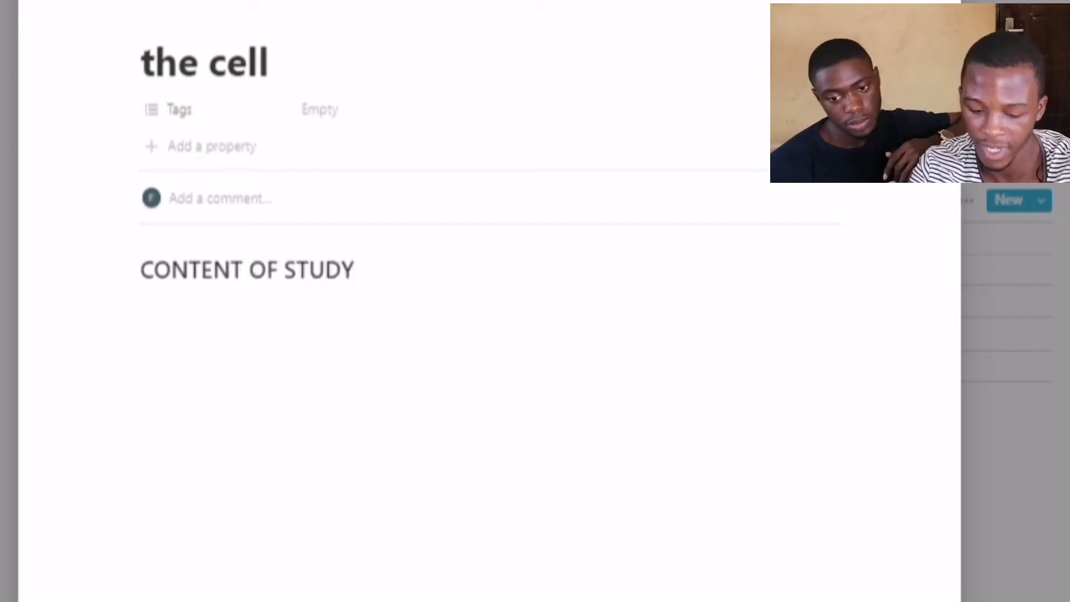
Start an empty numbered list directly below the "CONTENT OF STUDY" heading.
key(Return)
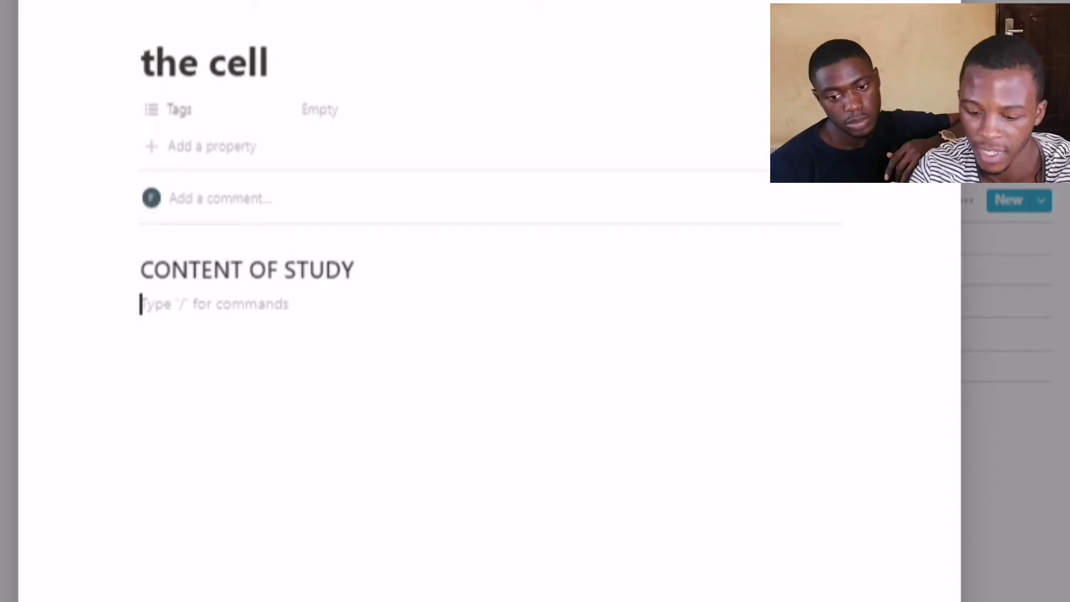
text(t)
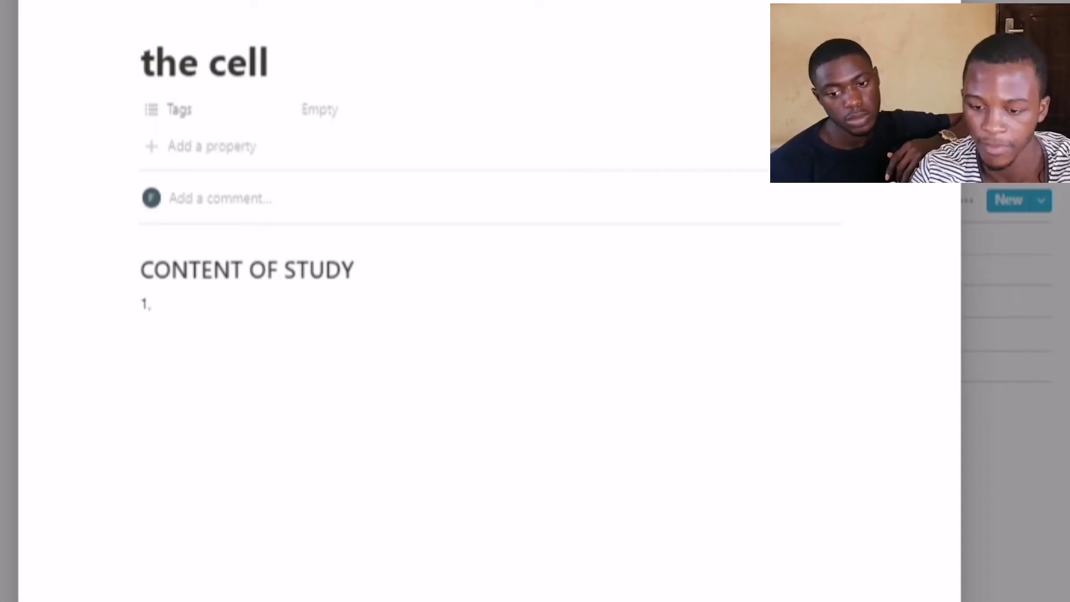
key(BackSpace)
key(BackSpace)
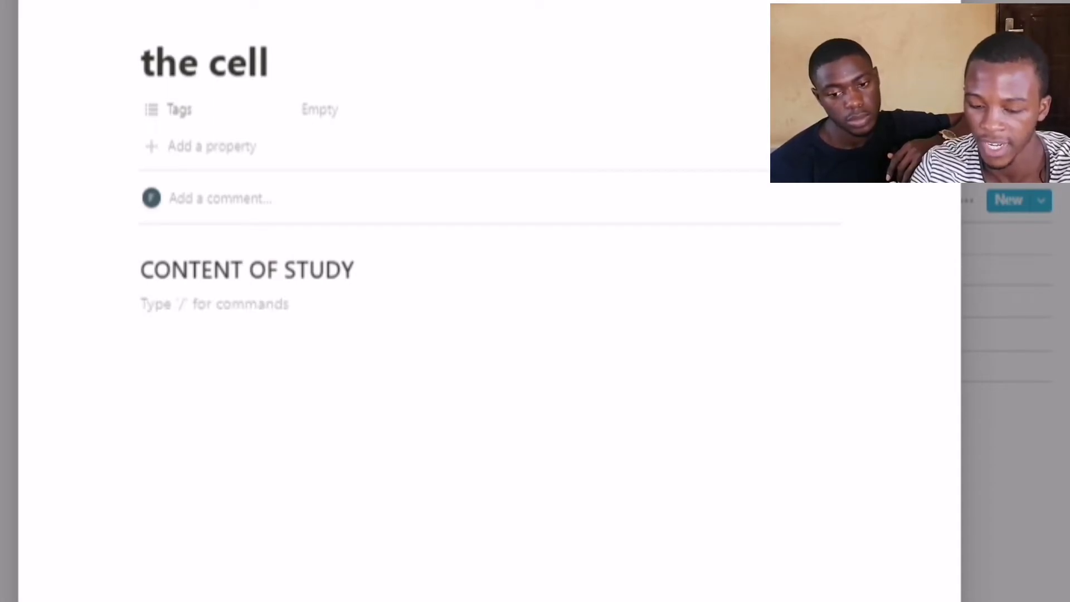
text(/)
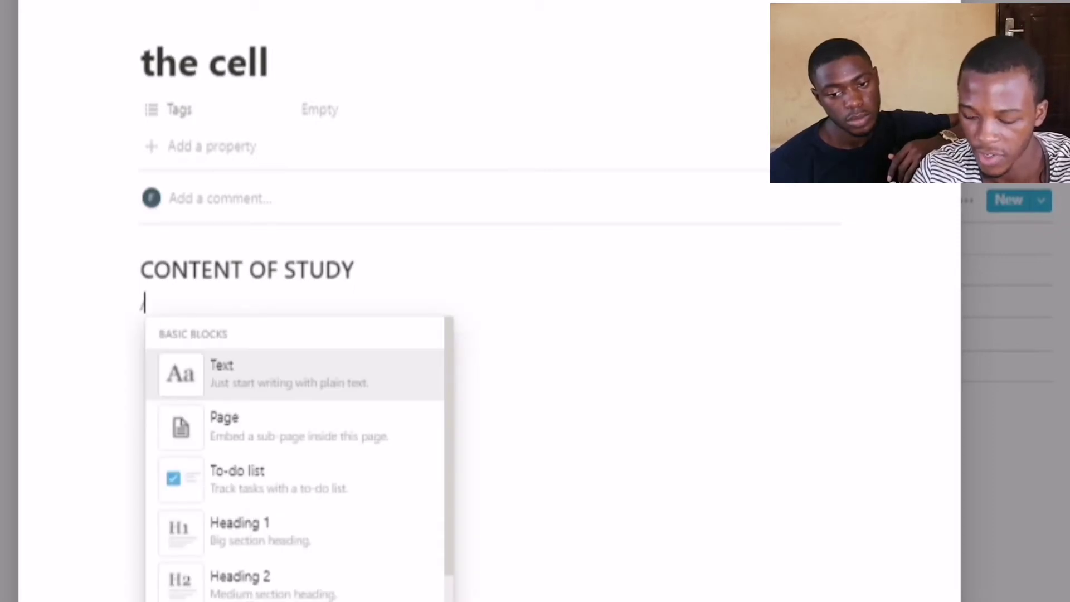
text(NUM)
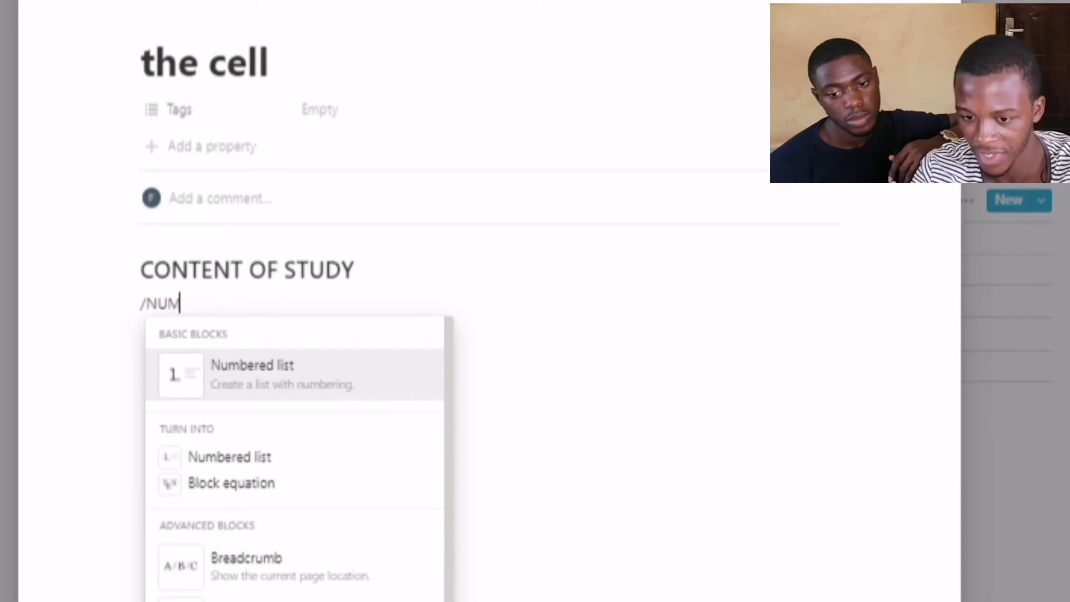
key(Down)
key(Down)
key(Up)
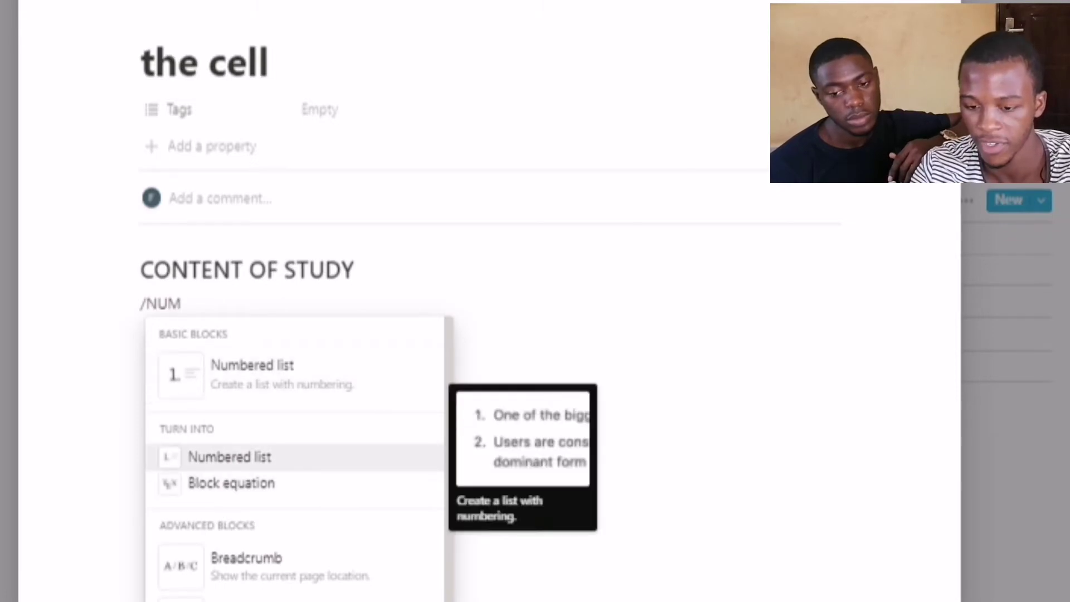
key(Return)
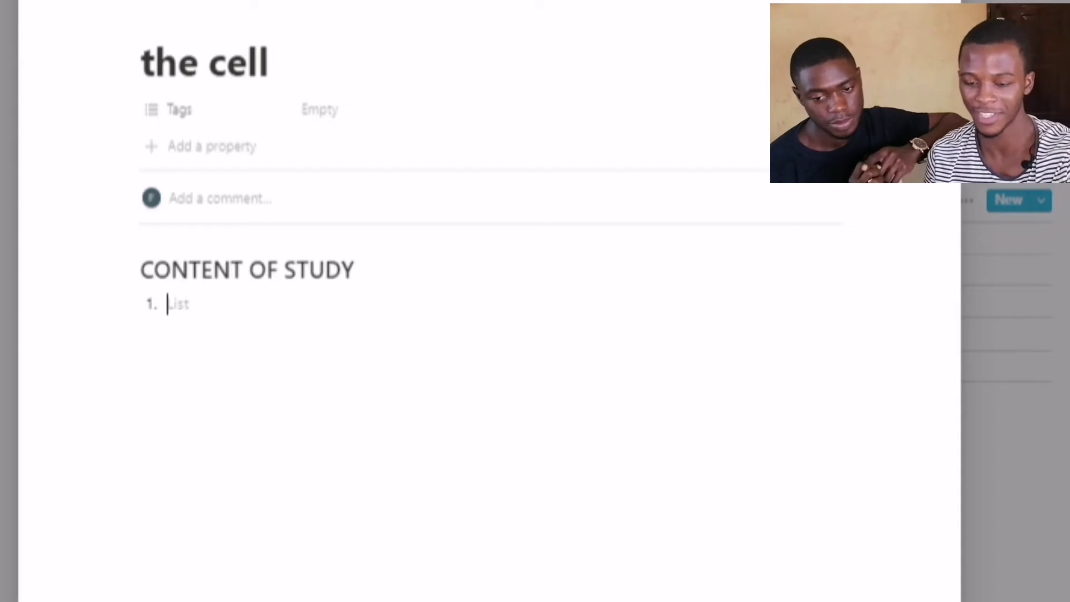
Leave several blank lines below the numbered list and add a Heading 2 reading "ACTIVE RECALL QUESTION".
click(144, 335)
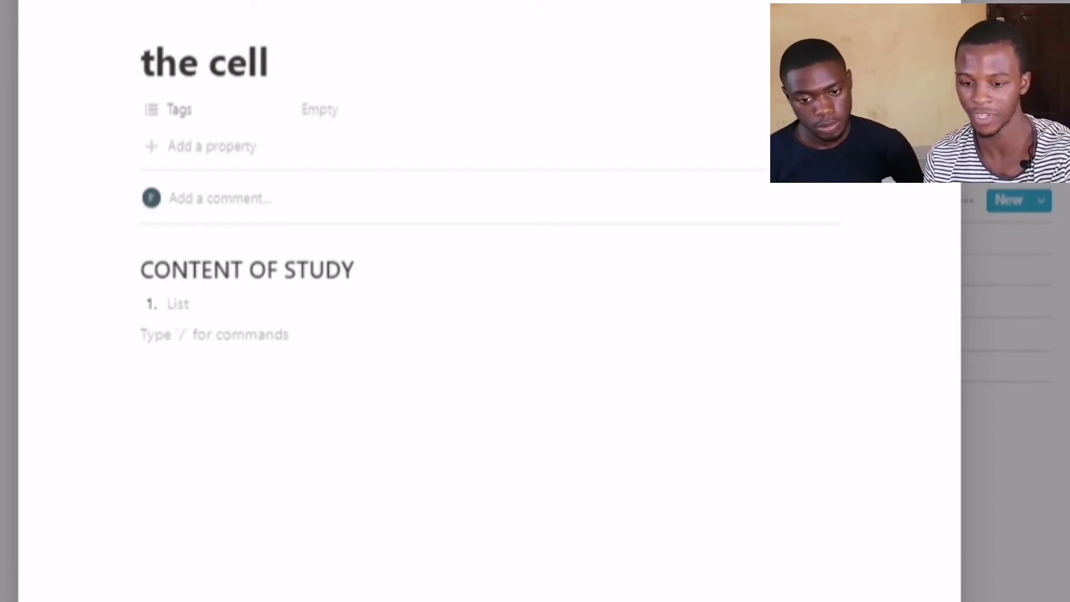
key(Return)
key(Return)
key(Return)
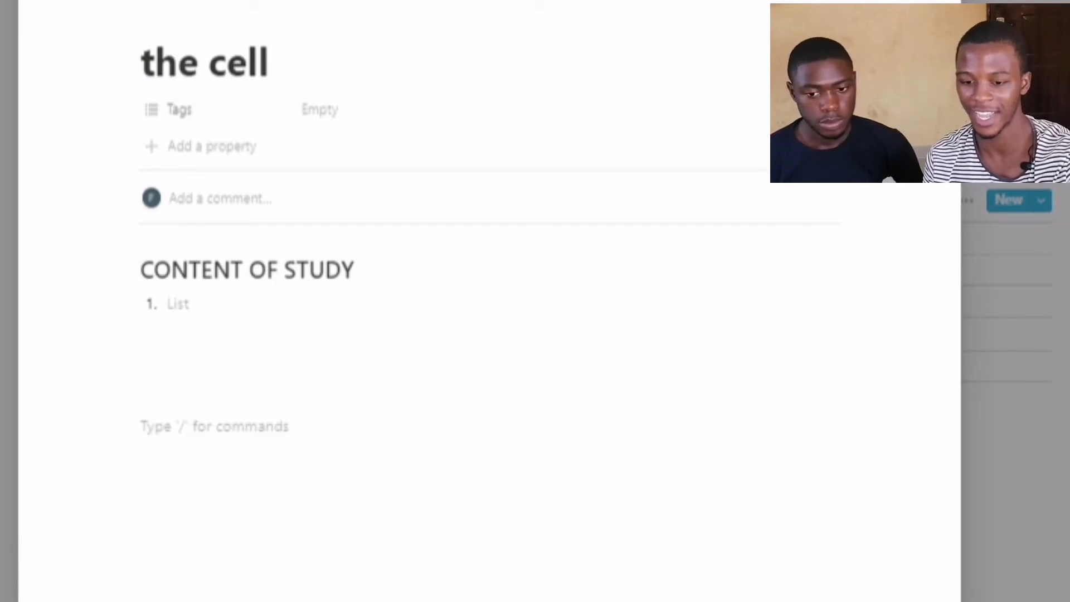
text(/)
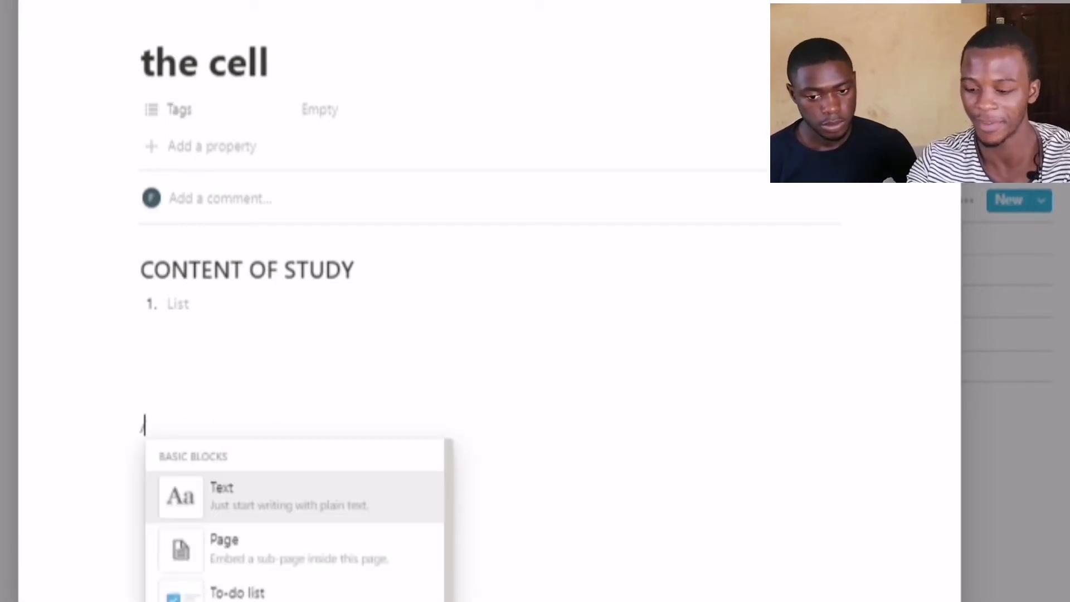
text(h2)
key(Return)
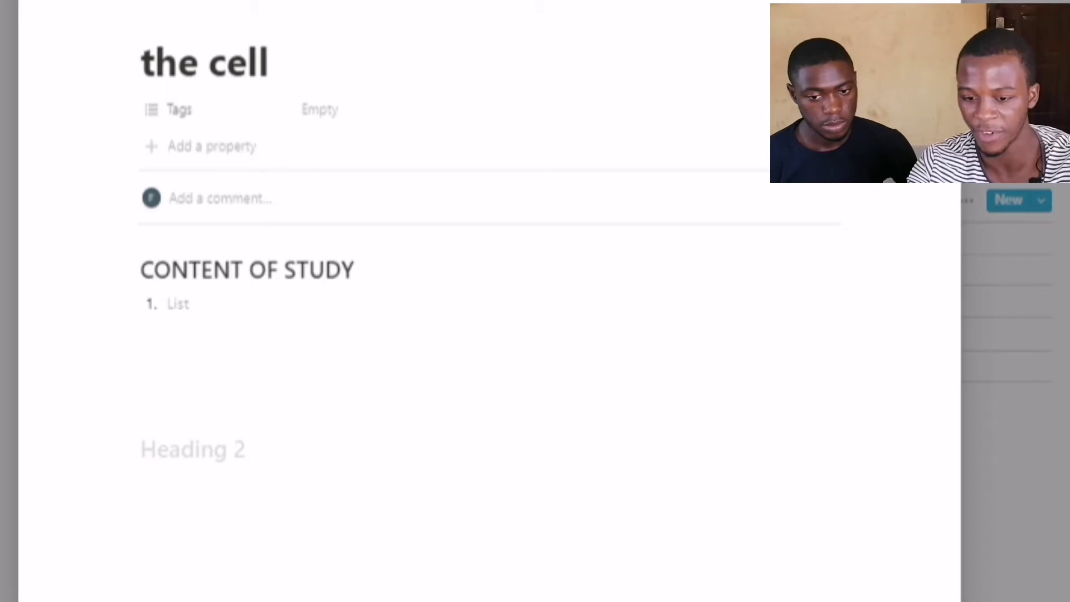
text(ACTIVE)
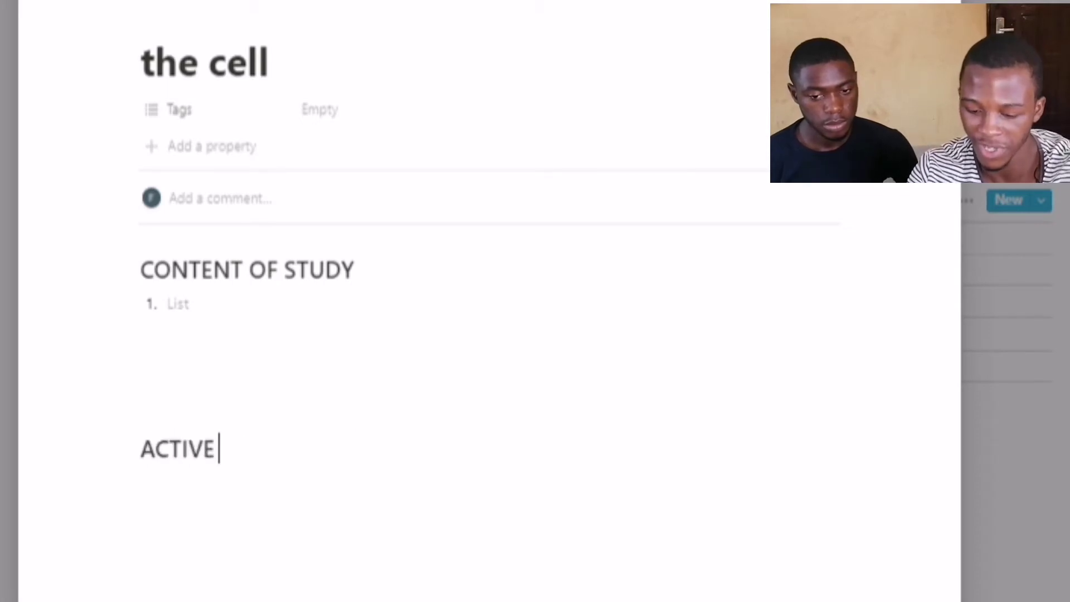
text( RECALL)
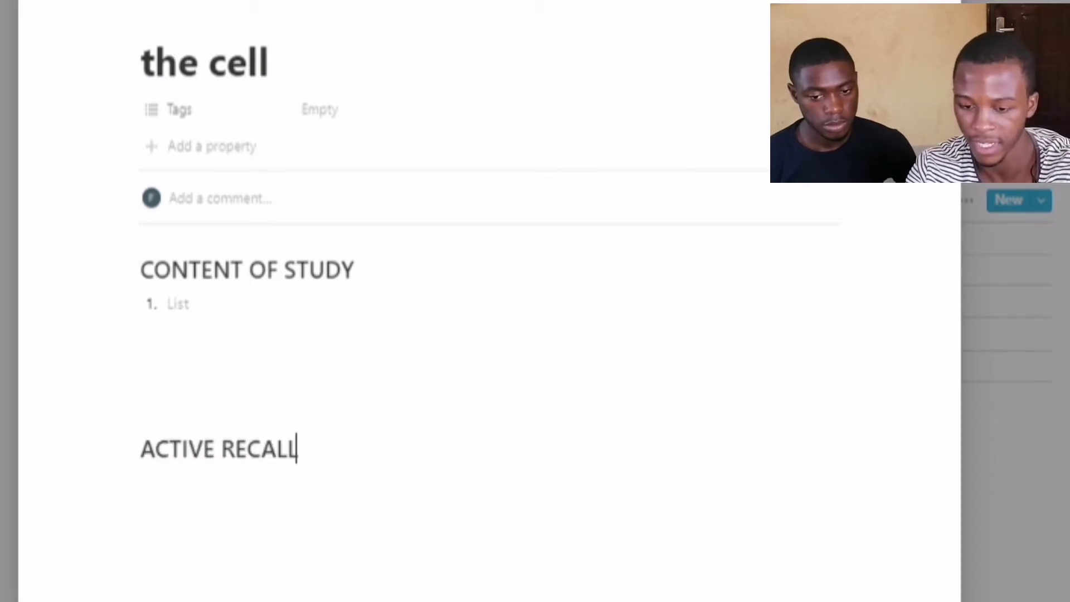
text( QUESTION)
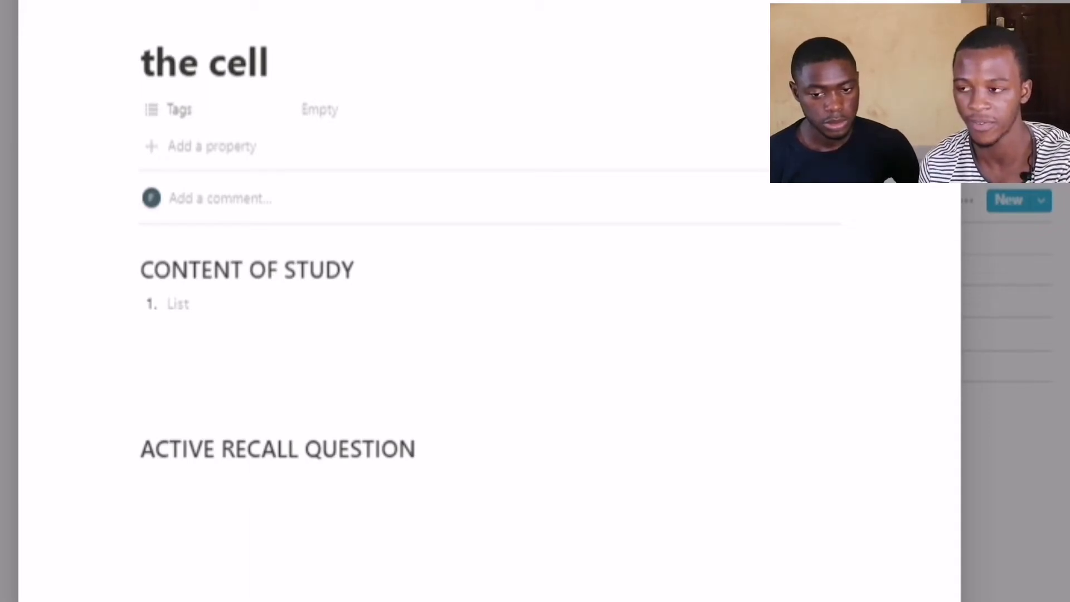
key(Return)
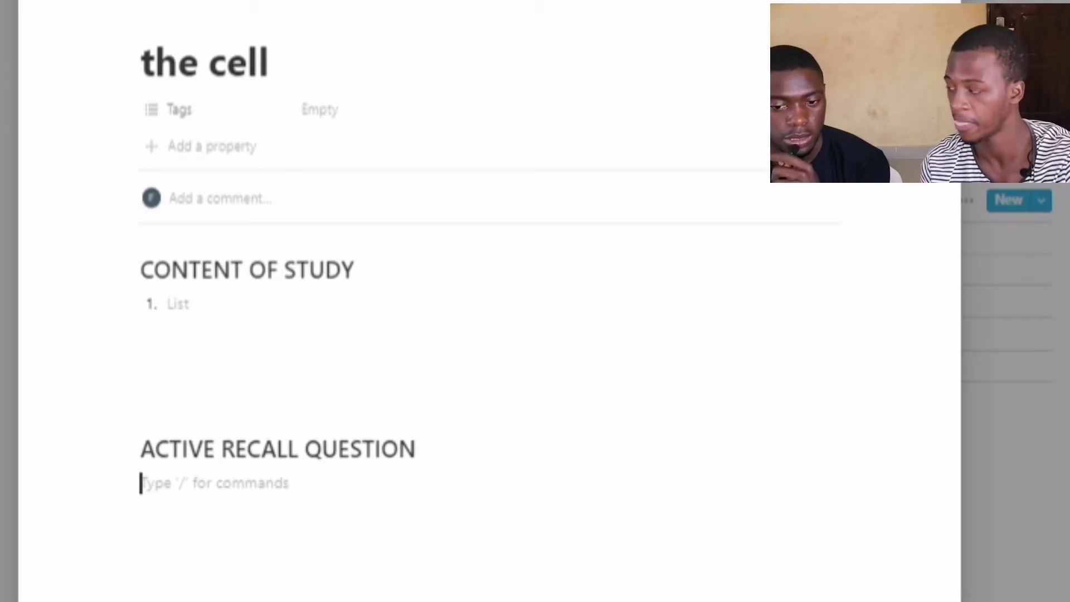
Fill in the first numbered item under "CONTENT OF STUDY" with "THE CELL MEMBRANE".
text(/)
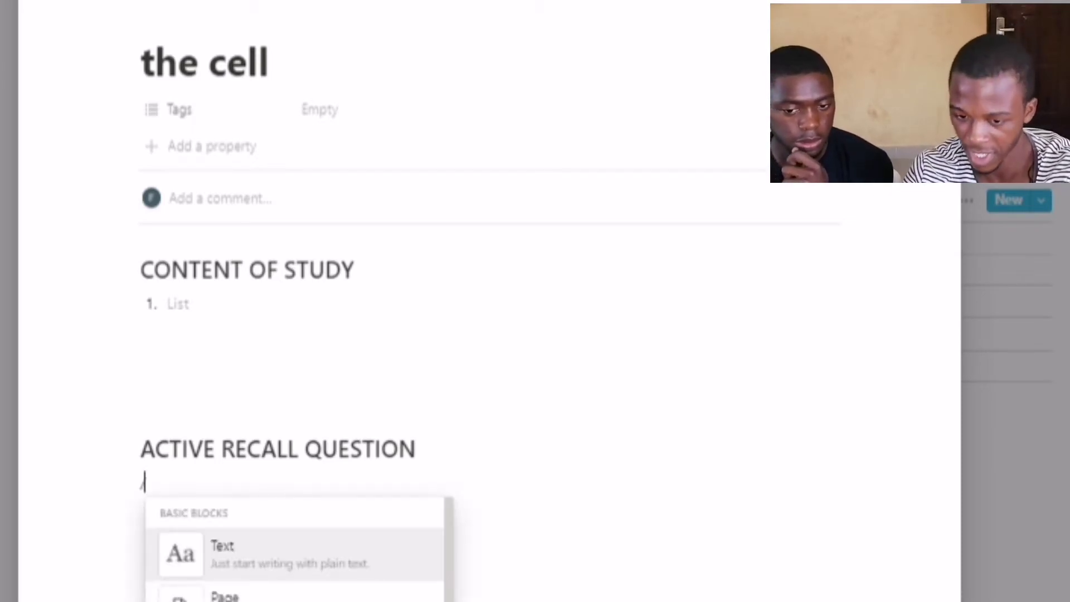
click(167, 304)
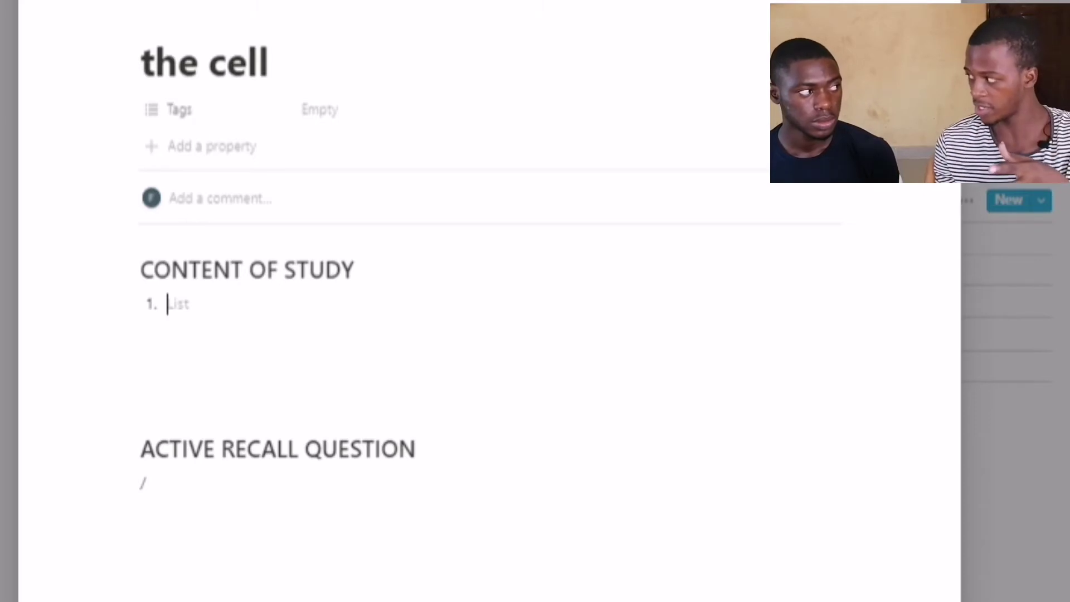
text(THE CELL)
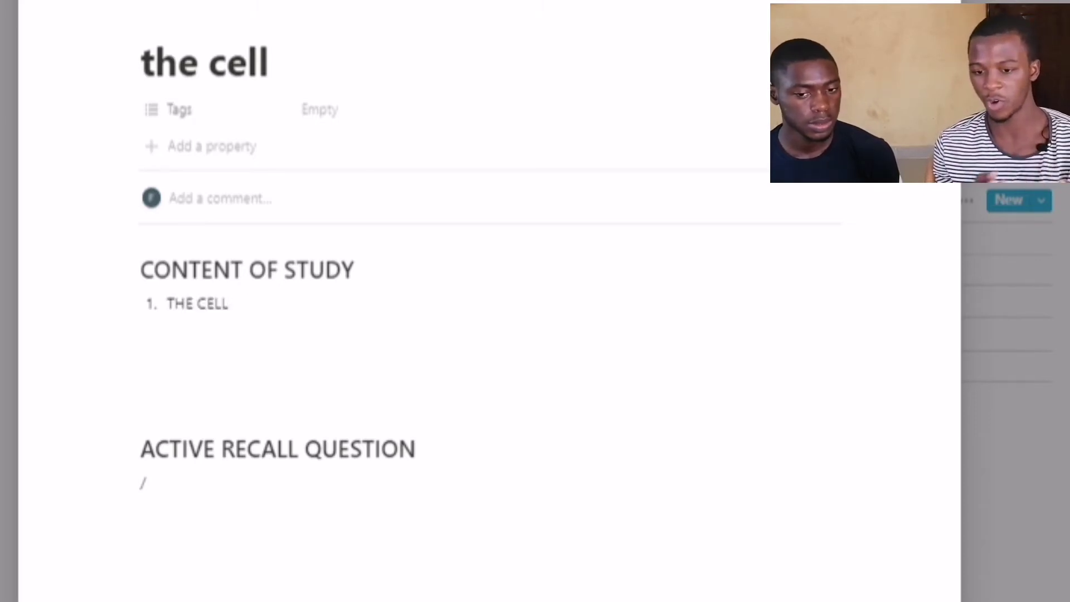
text( MEMBRANE)
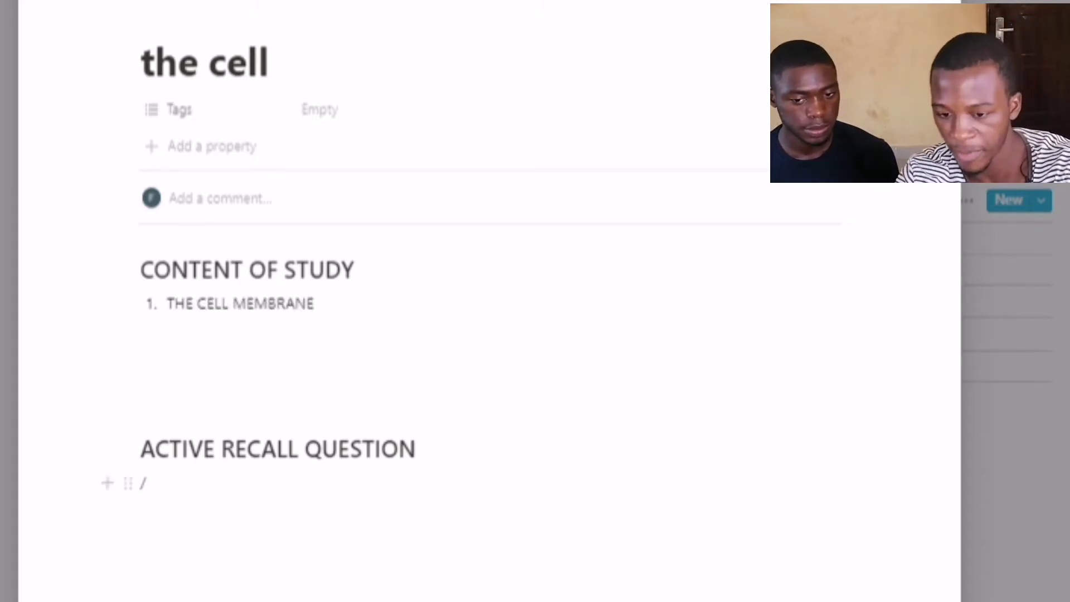
Replace the stray slash below the "ACTIVE RECALL QUESTION" heading with a toggle titled "THE CELL MEMBRANE".
click(145, 482)
key(BackSpace)
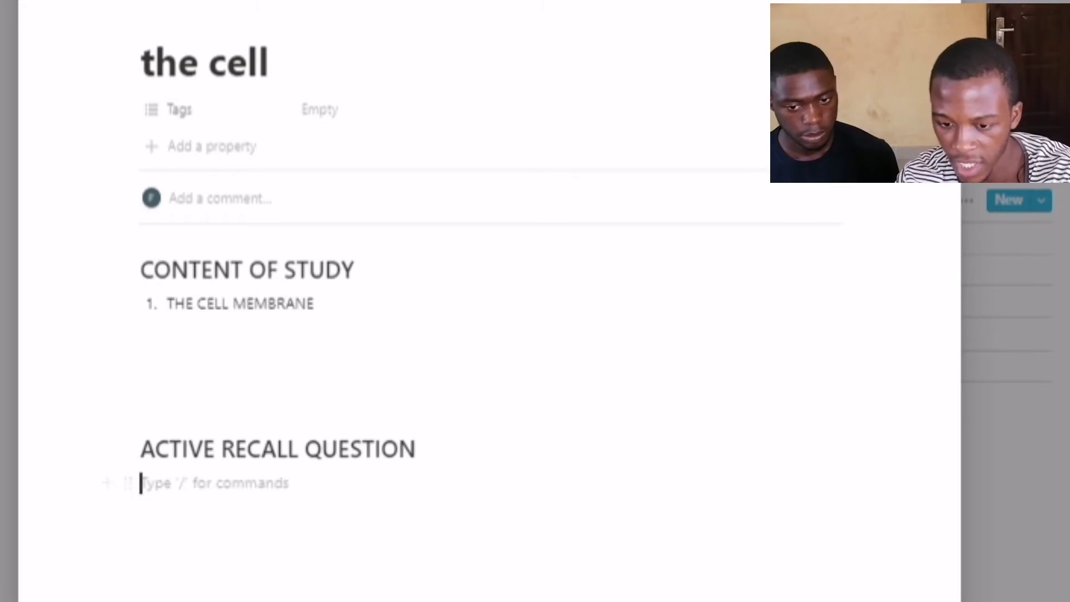
text(> )
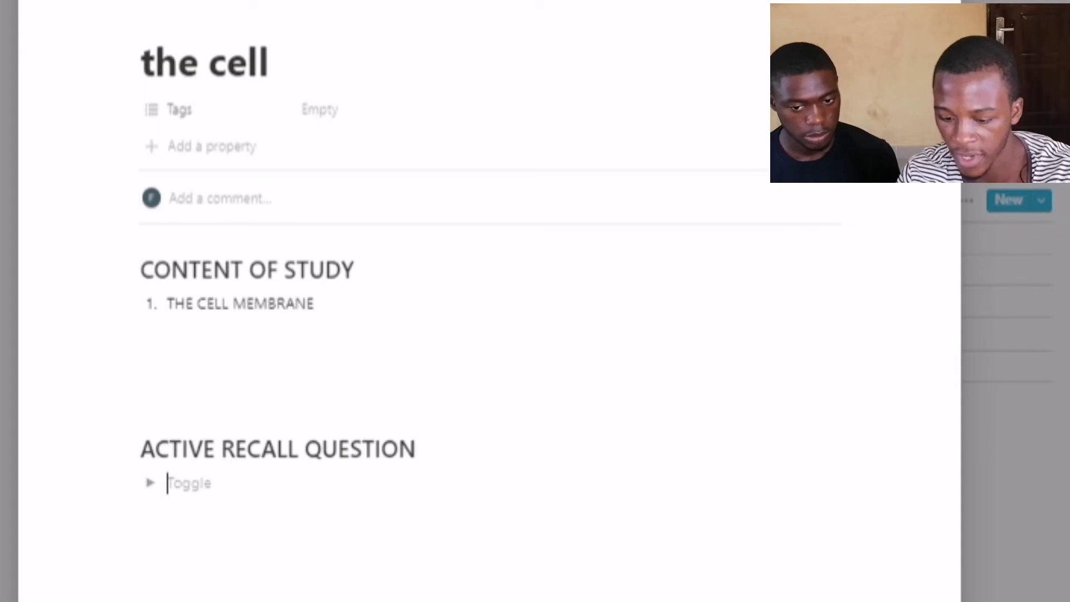
text(THE)
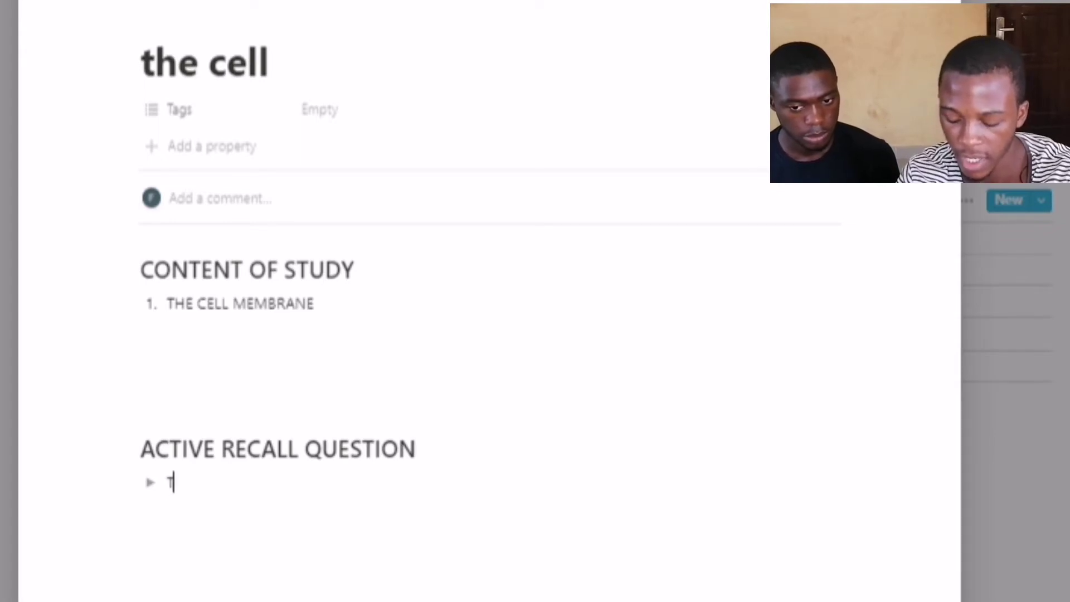
key(BackSpace)
key(BackSpace)
key(BackSpace)
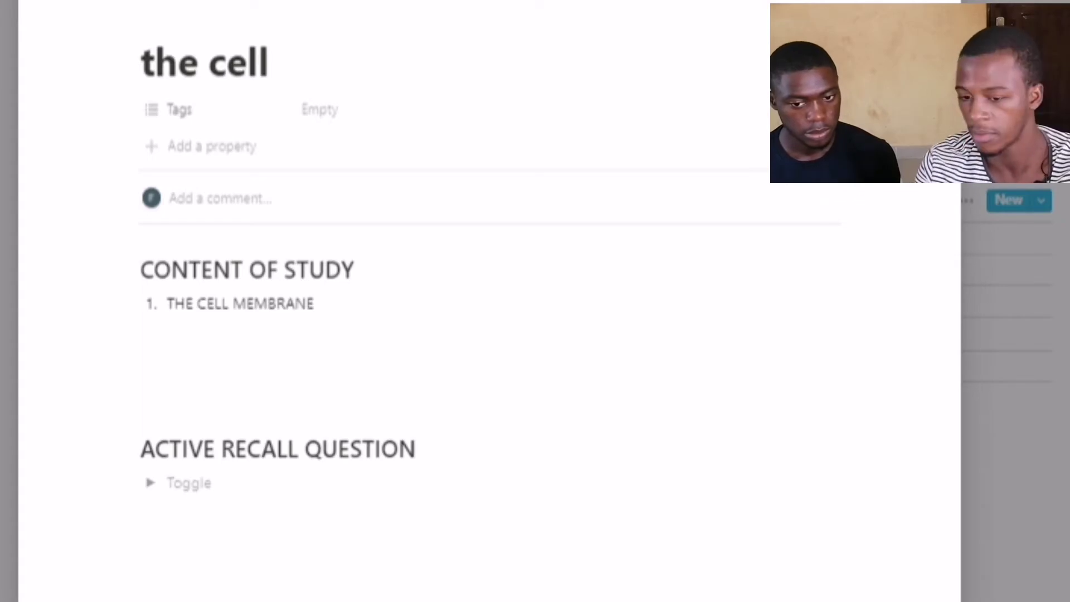
text(THE )
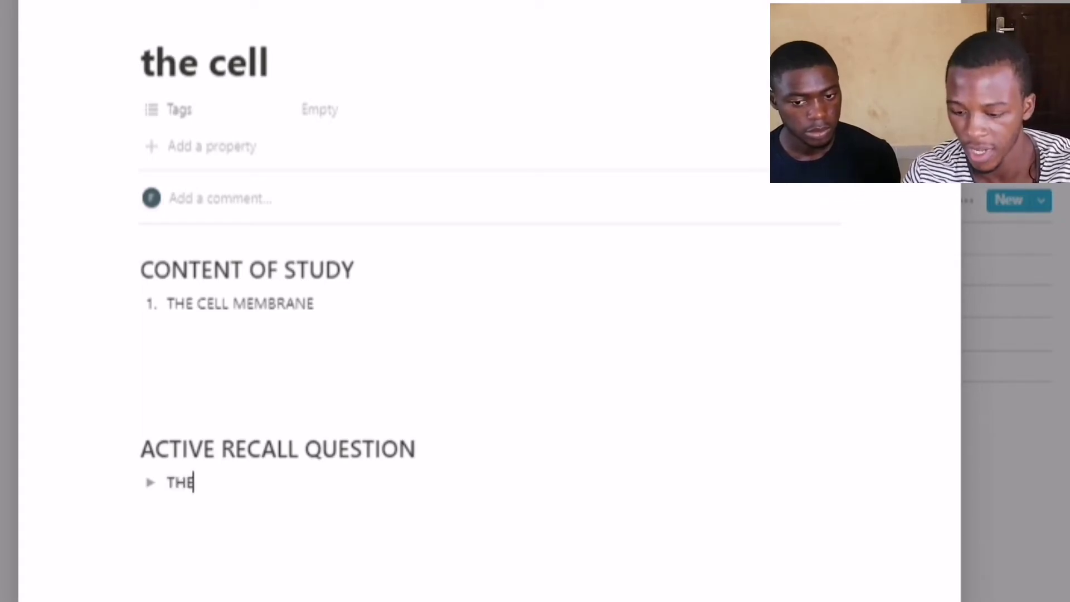
text(CELL M)
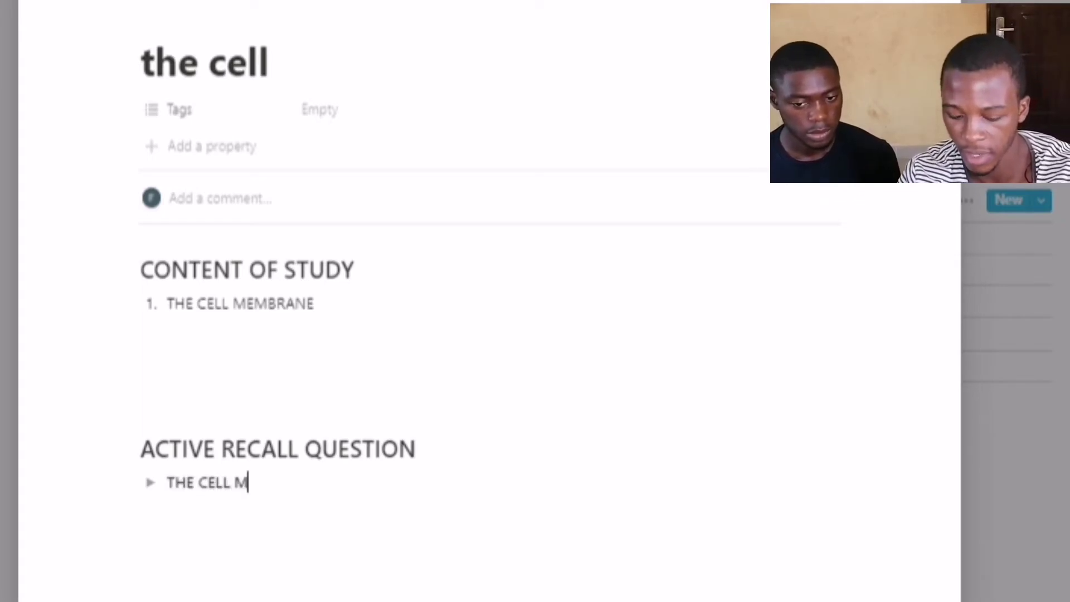
text(EMERANE)
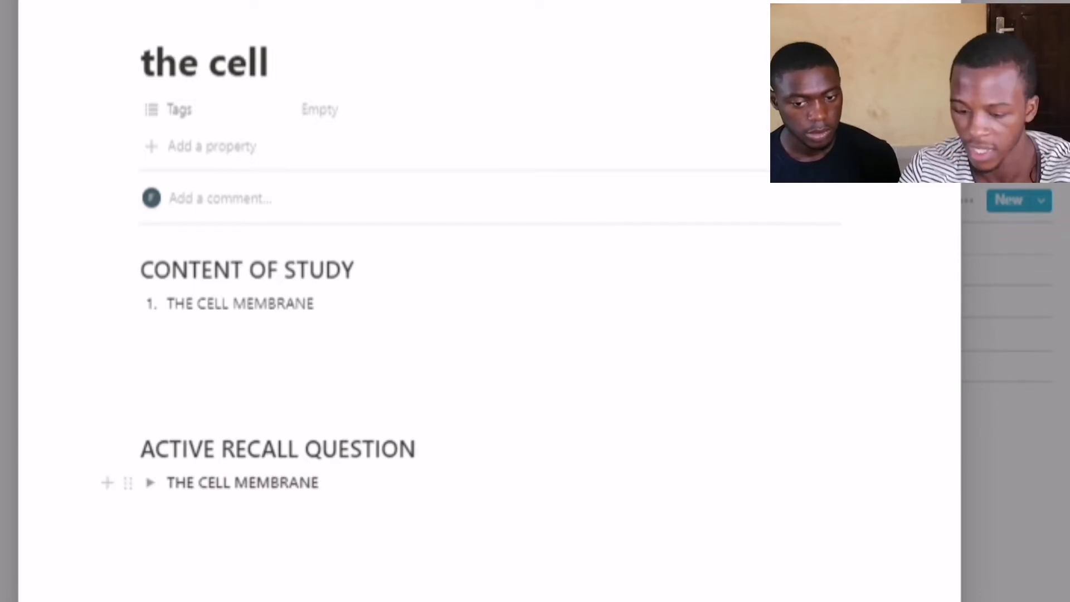
Expand the "THE CELL MEMBRANE" toggle and nest a toggle inside it titled "WHAT IS THE CELLL MEMBRANE".
key(ctrl+Return)
key(Return)
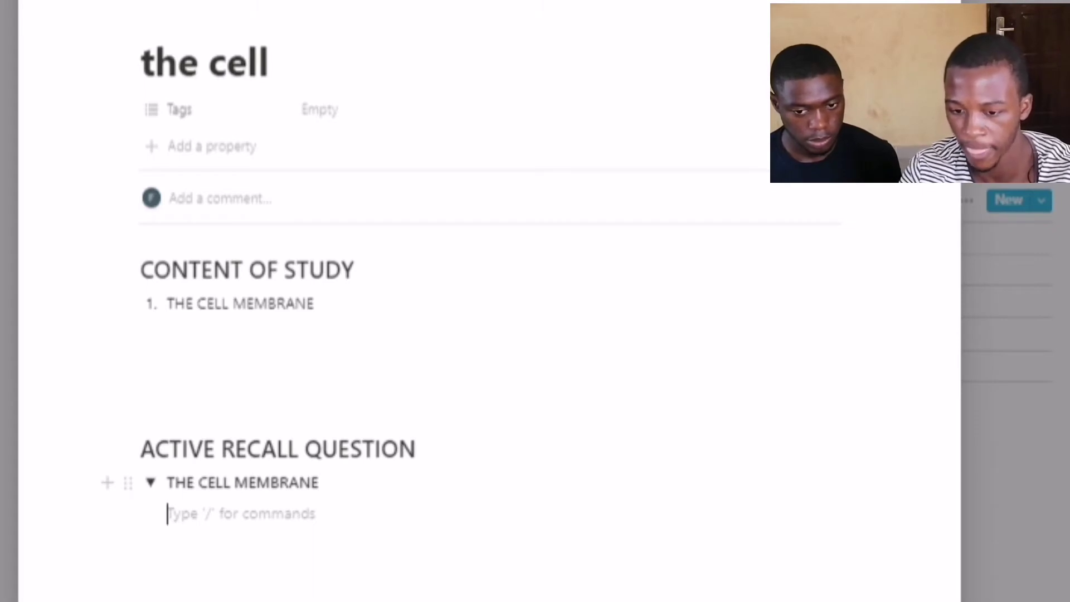
text(/TOG)
key(Return)
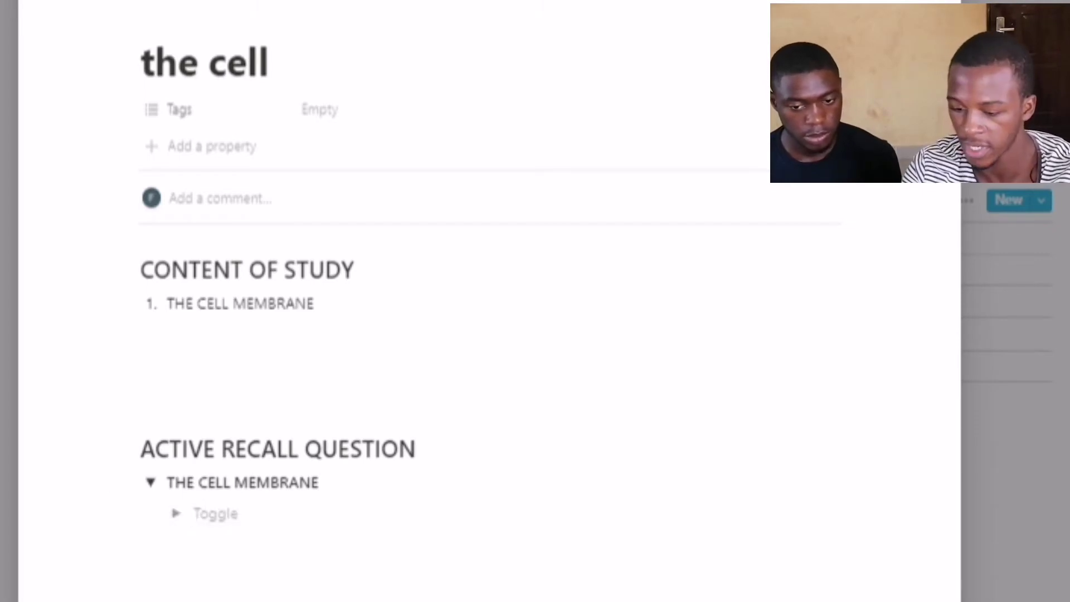
text(WHAT IS)
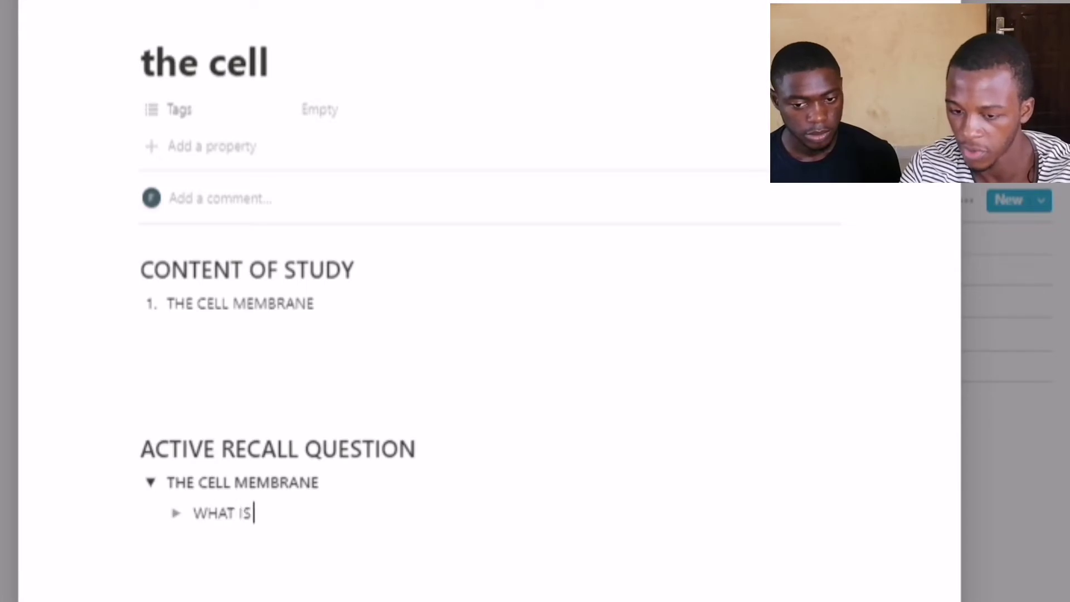
text( THE CELL)
text(L MEMBRANE)
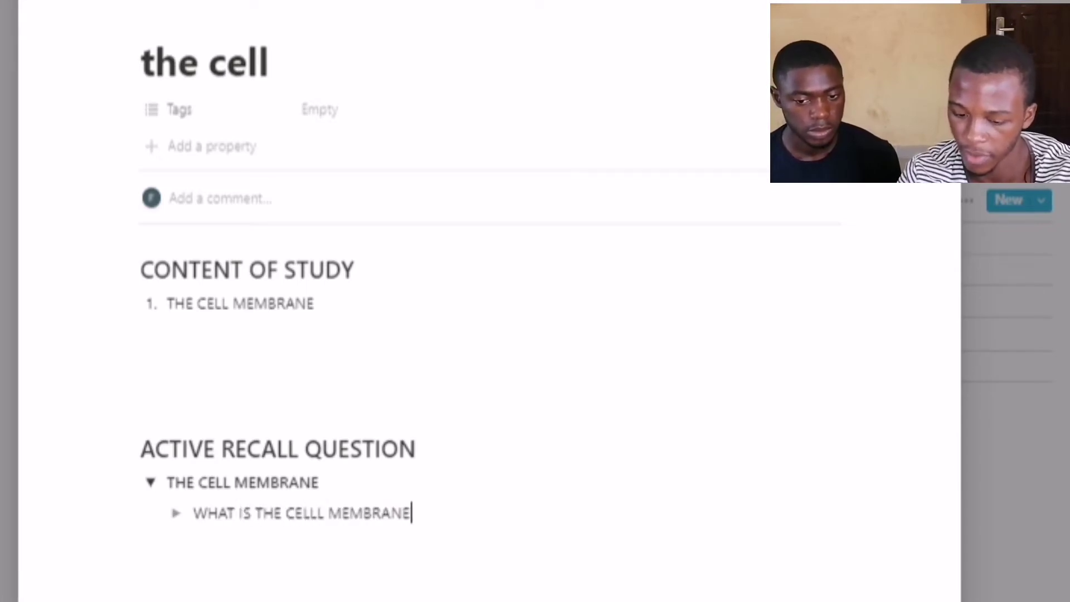
Add an empty text block inside the nested question toggle, then collapse and re-expand that toggle.
click(177, 513)
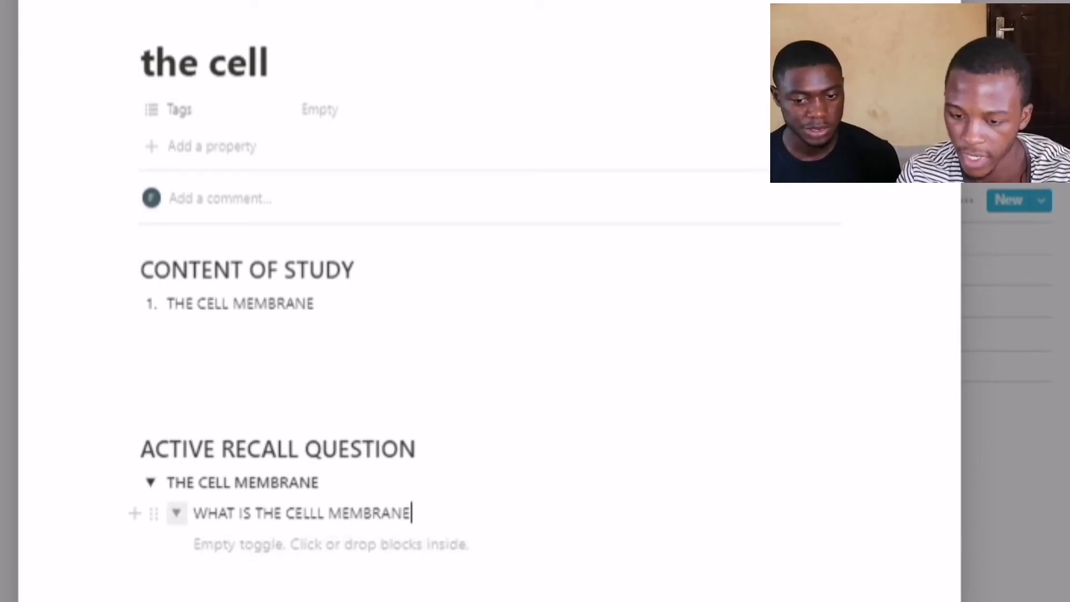
click(177, 513)
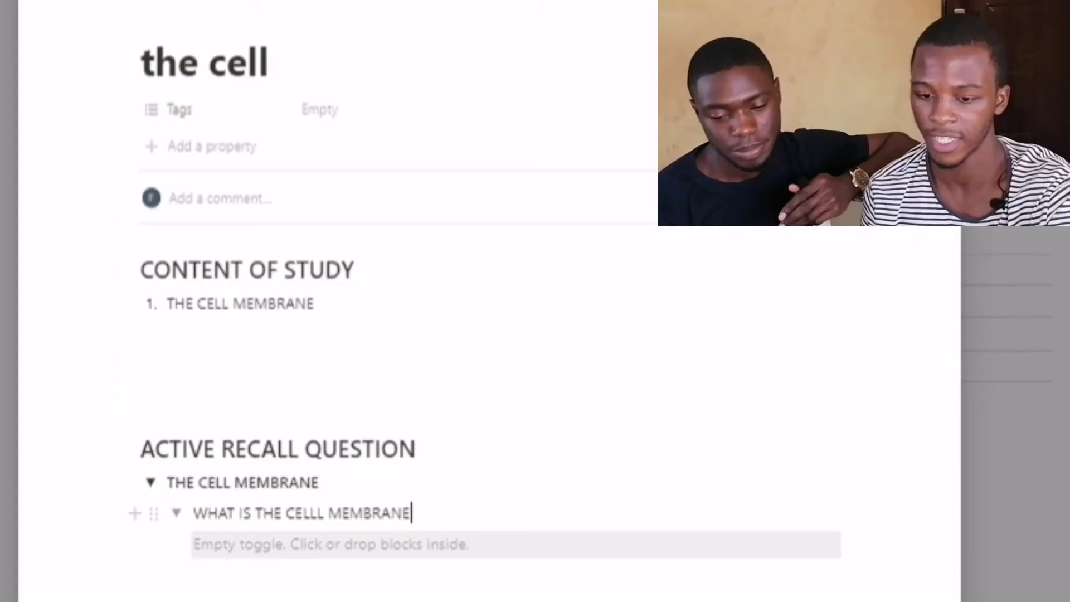
click(223, 544)
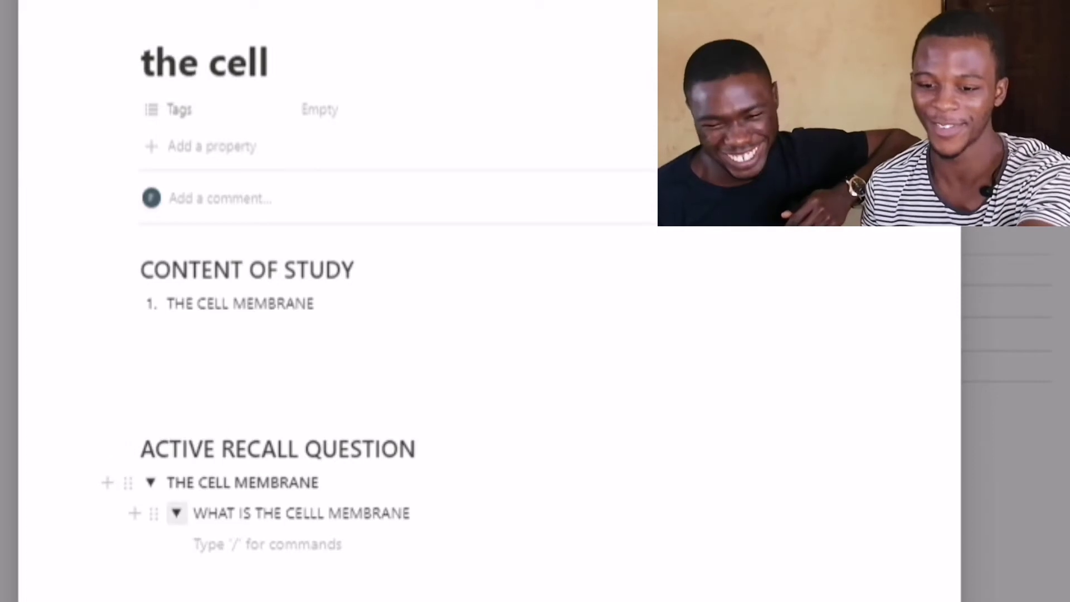
click(177, 512)
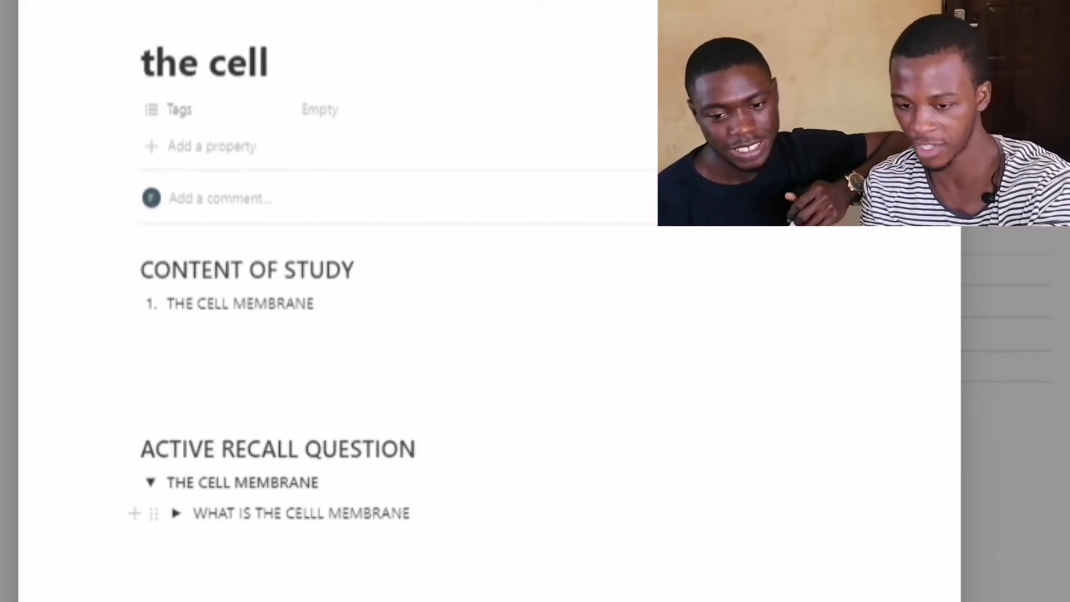
click(177, 513)
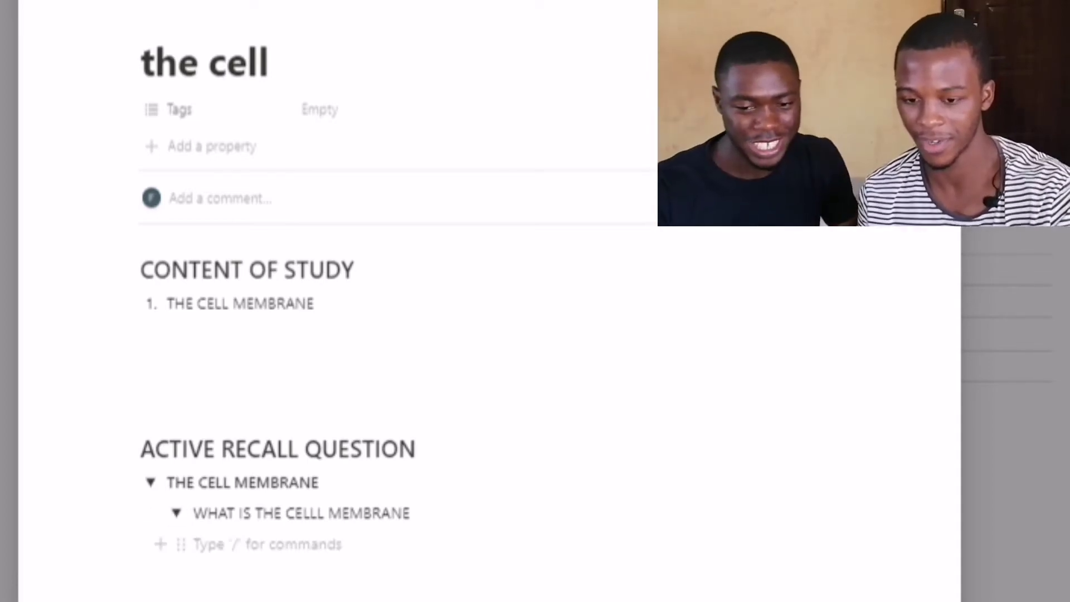
Write "THE CELL MEMBRANE IS PHOSPHOLIPID BILAYER THAT CONTAINS THE CONTENT OF THE CELL" as the answer inside the nested question toggle.
text(THE CELL MEMBRANE)
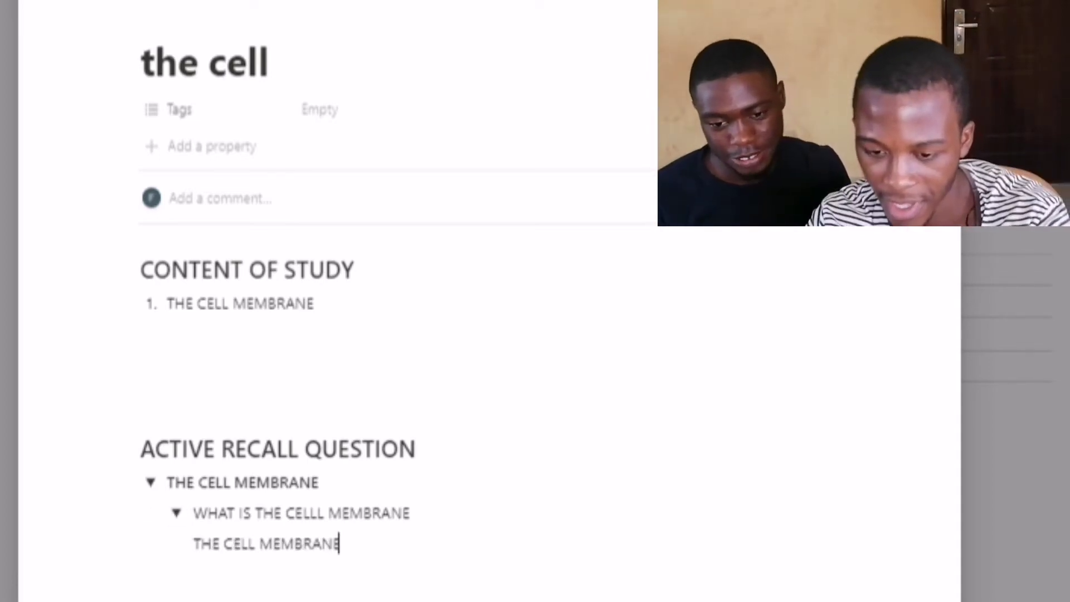
text( IS PHO)
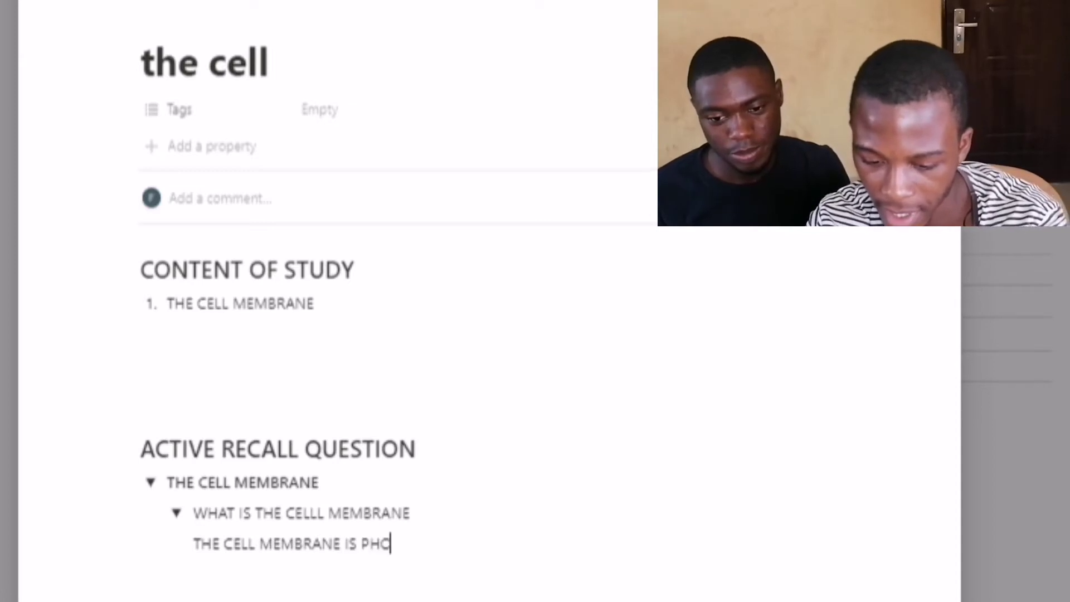
text(SPH)
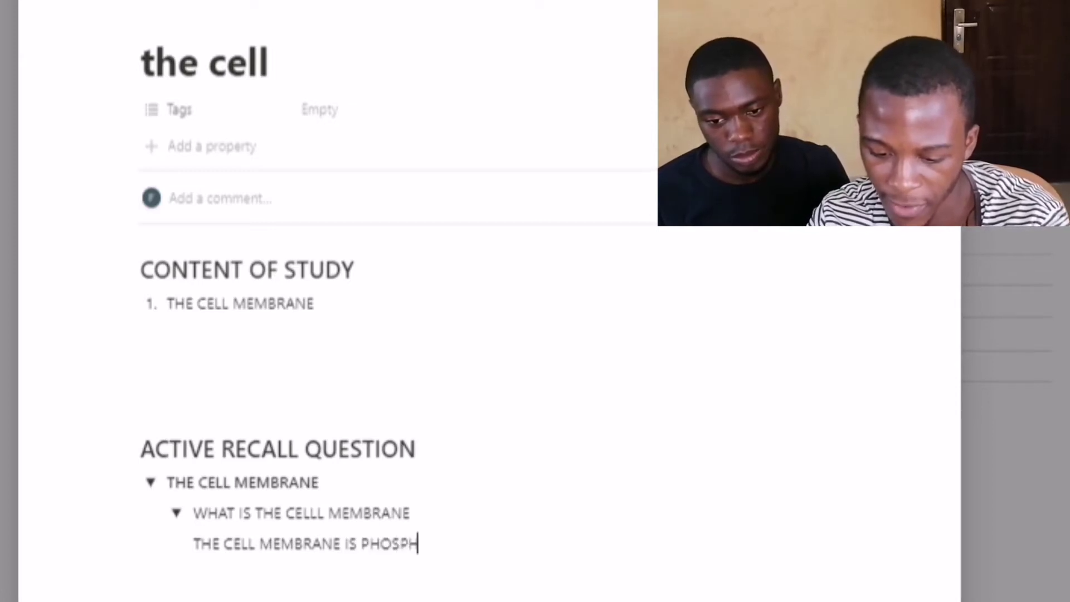
text(OLIPID)
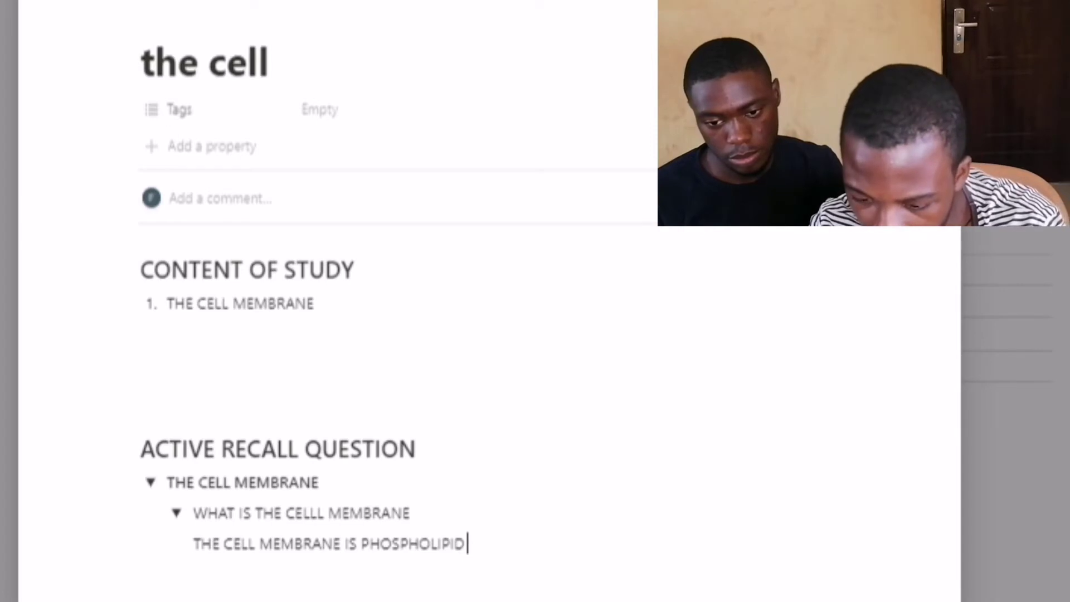
text( BILAYER)
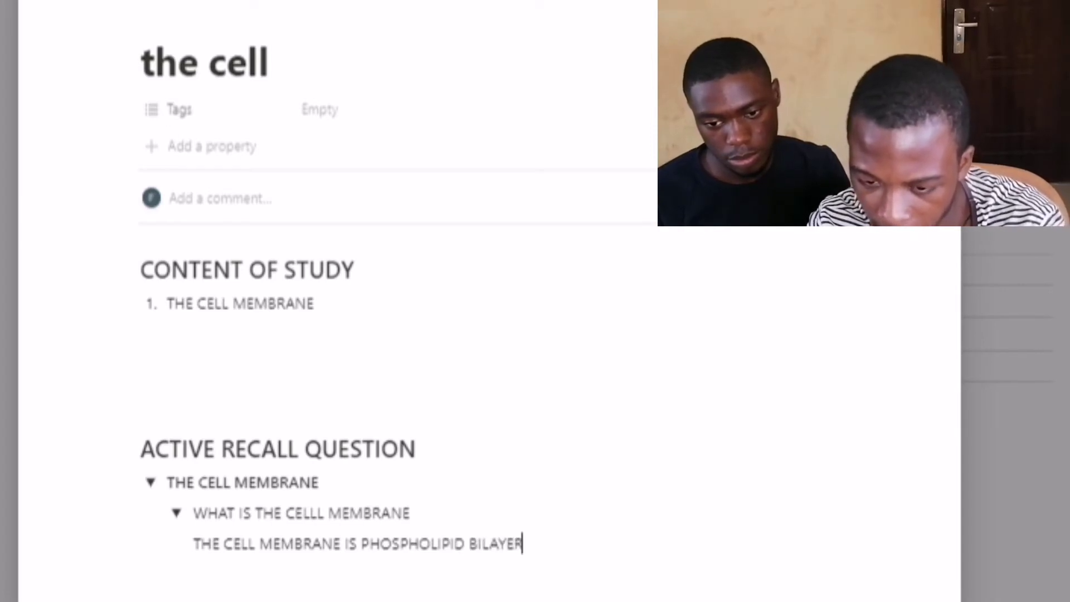
text( THA)
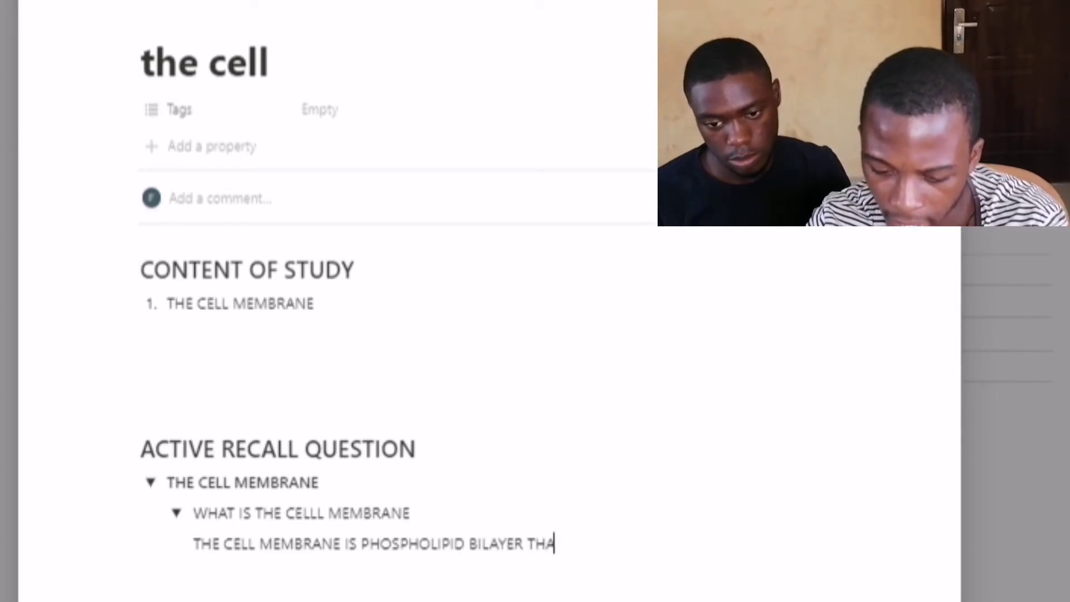
text(T CONTAINS)
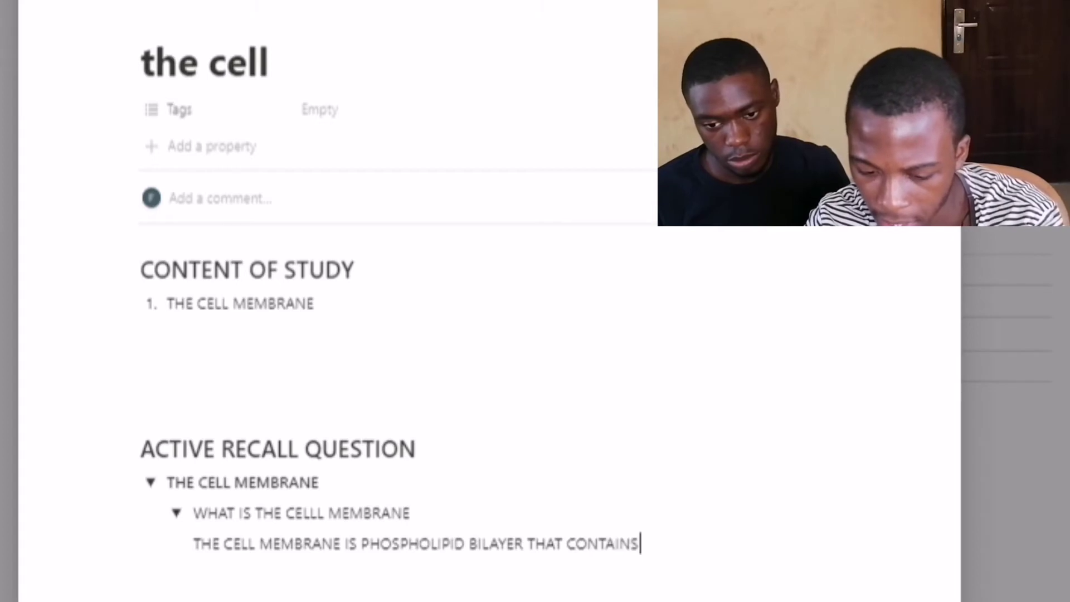
text( THE CONTENT)
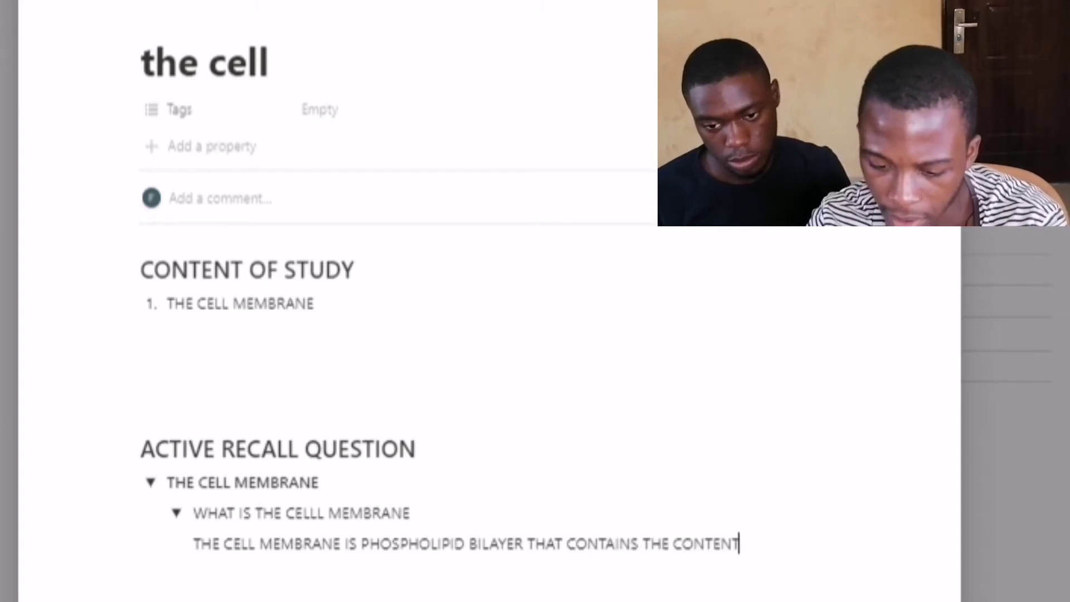
text( OF THE CELL)
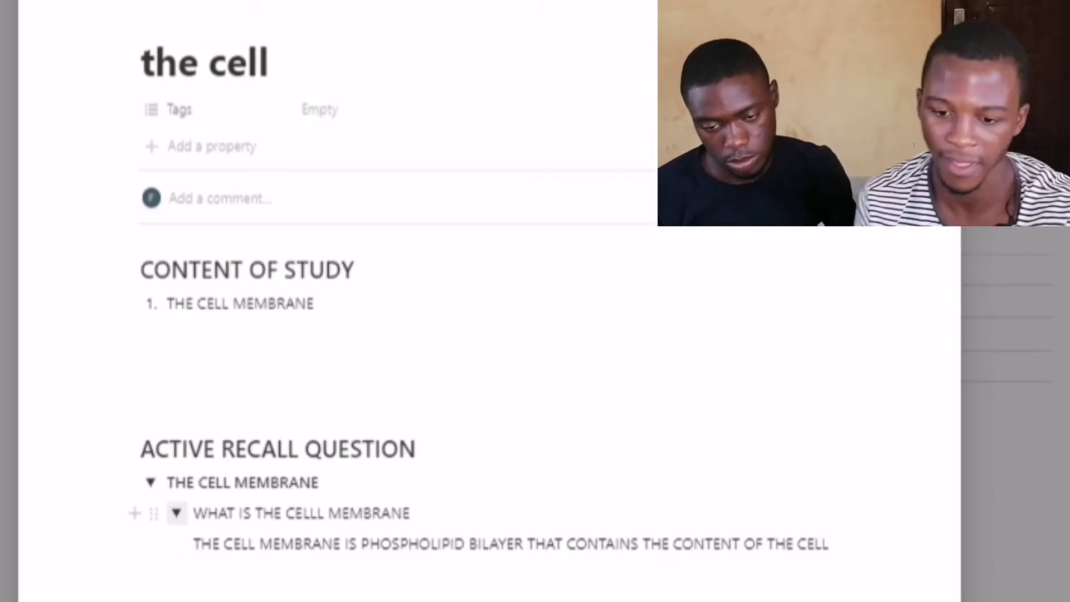
Check that the answer hides and shows, leave the "WHAT IS THE CELLL MEMBRANE" toggle collapsed, and give it a green background.
click(176, 512)
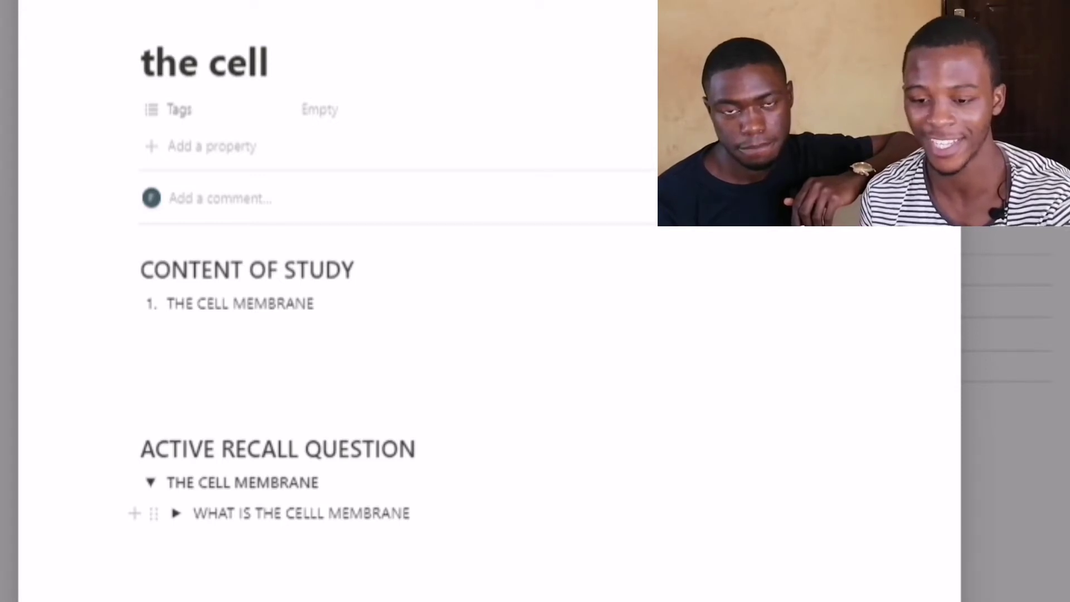
click(177, 513)
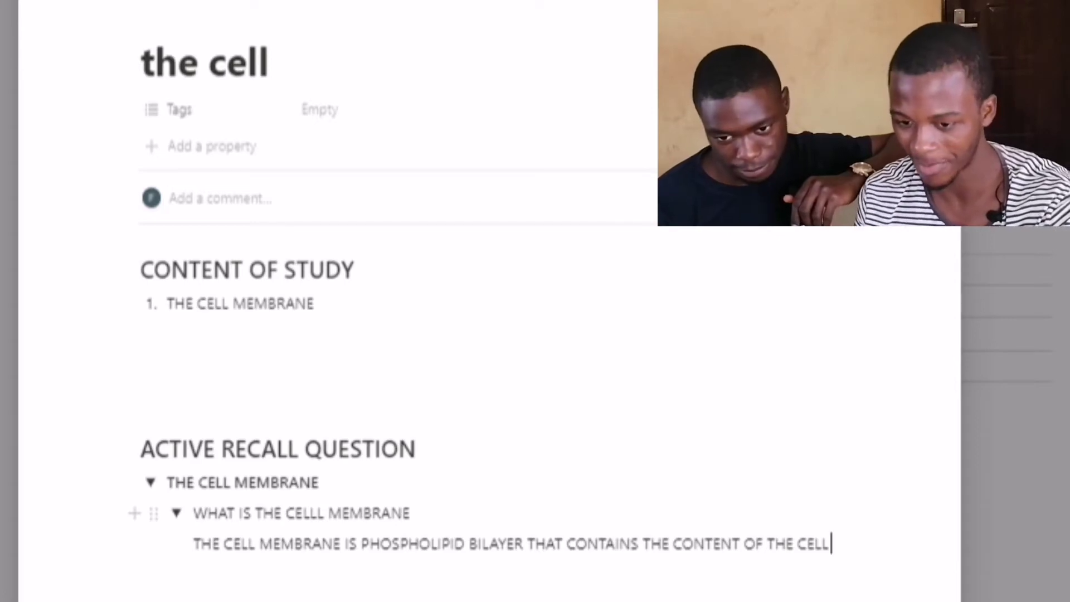
click(176, 513)
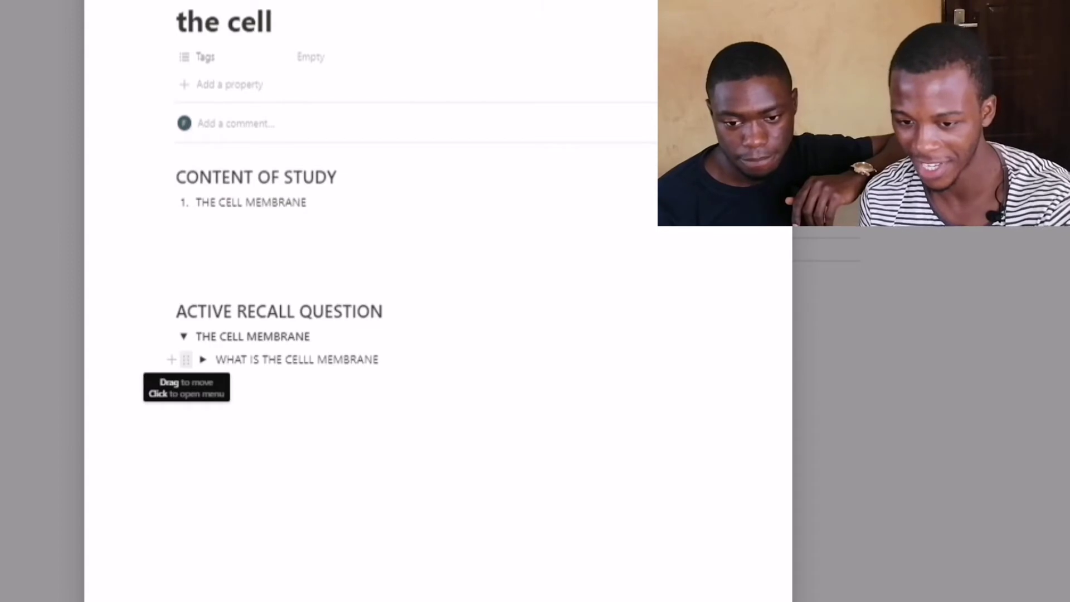
click(187, 361)
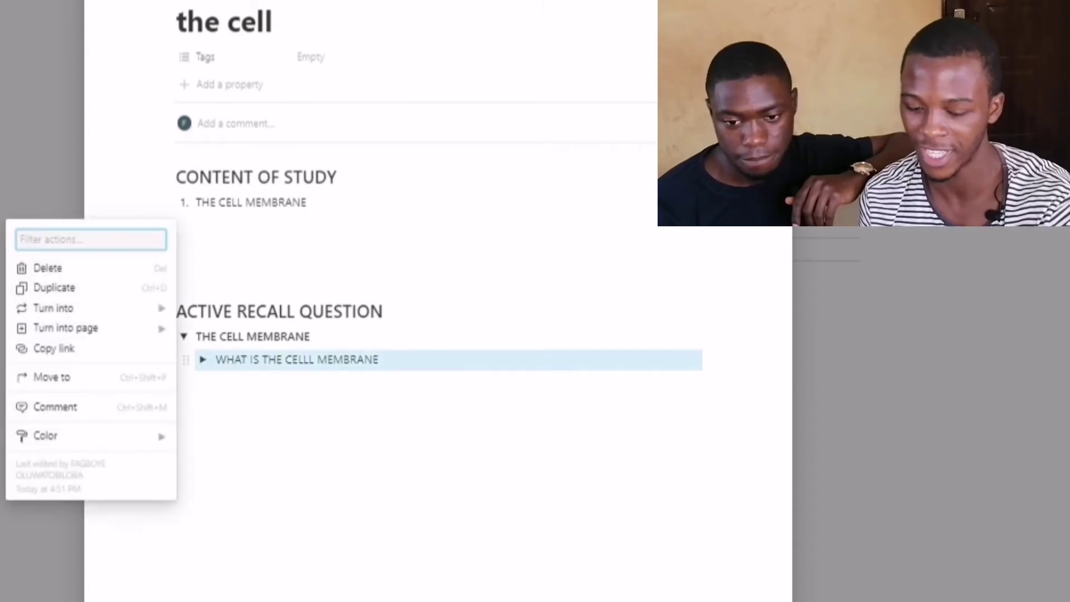
mouse_move(45, 436)
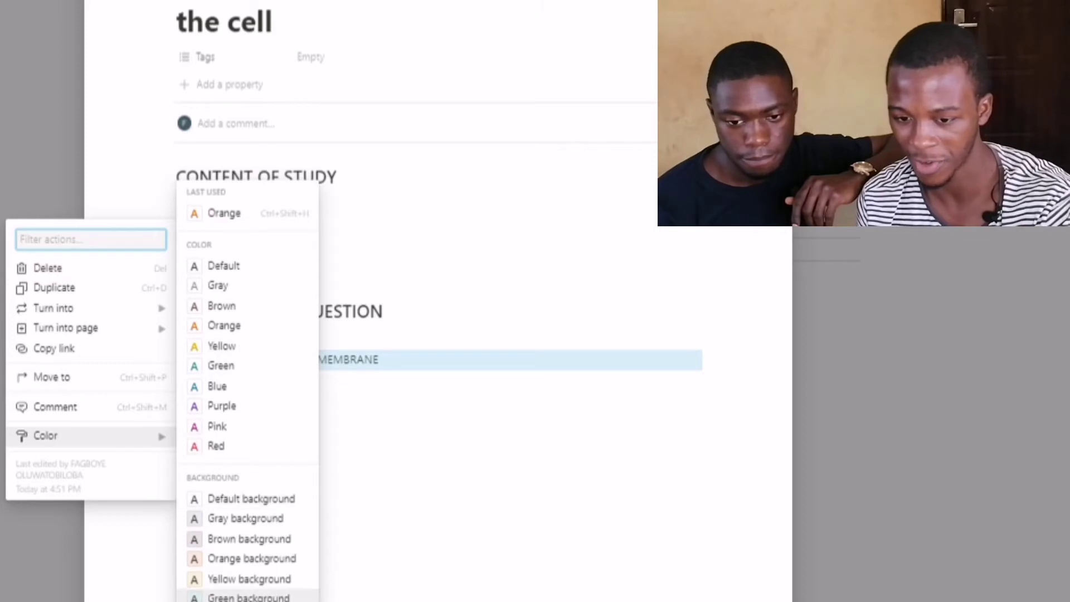
key(Return)
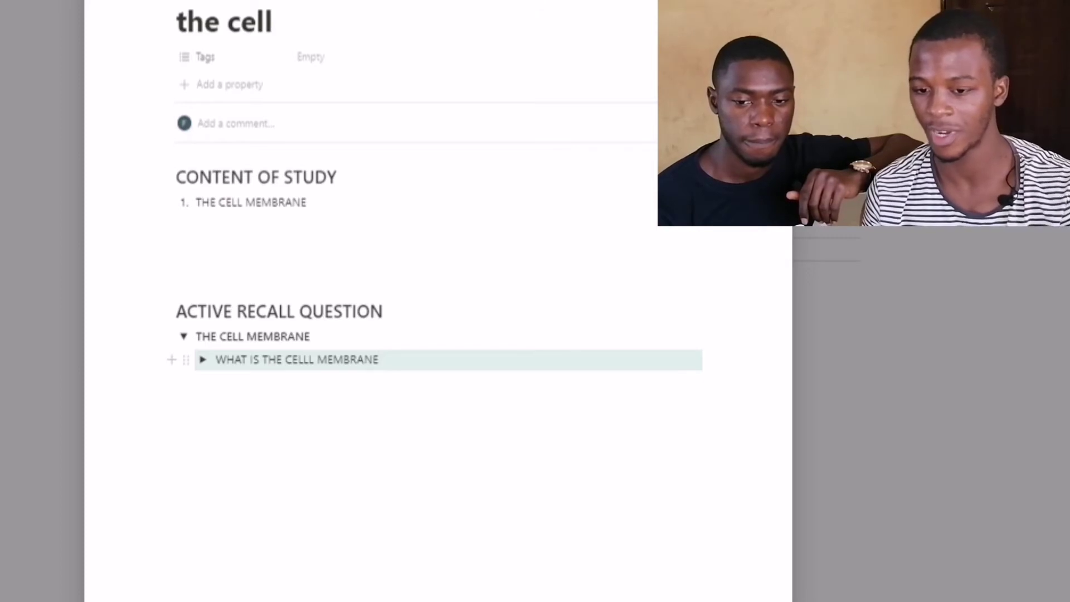
Add a second nested toggle titled "MOSAIC STRUCUTURE" below the green question toggle.
key(Return)
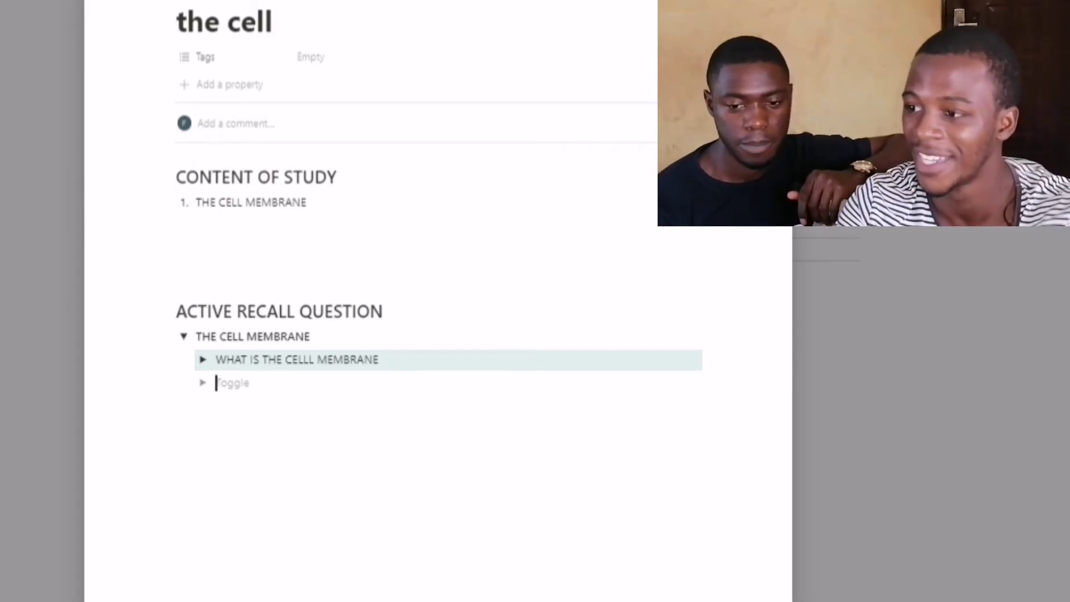
text(MOSAIC)
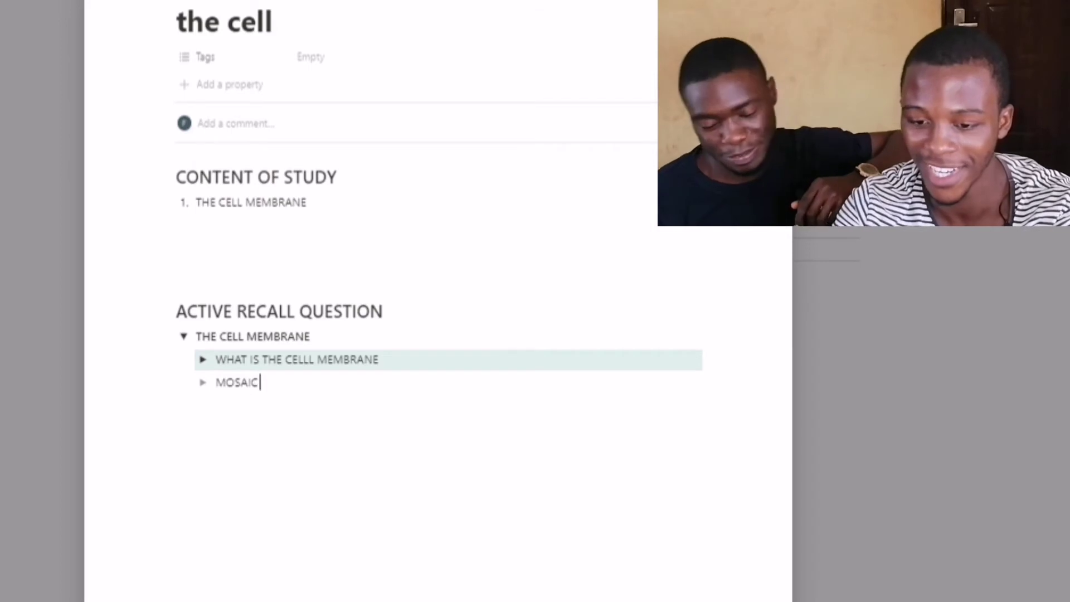
text( STRUCUTU)
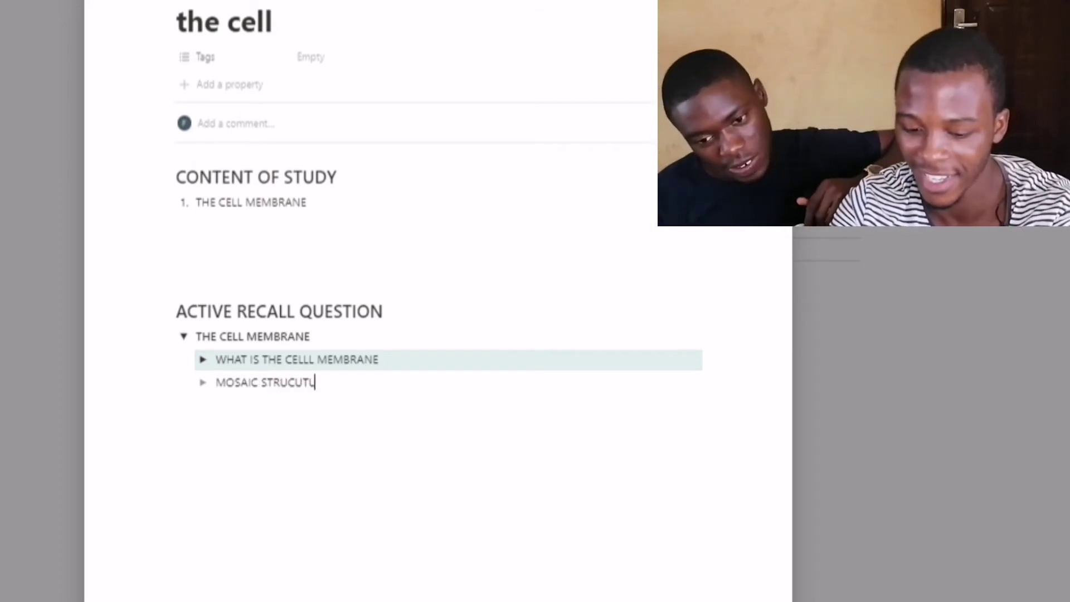
key(BackSpace)
key(BackSpace)
text(CTURE)
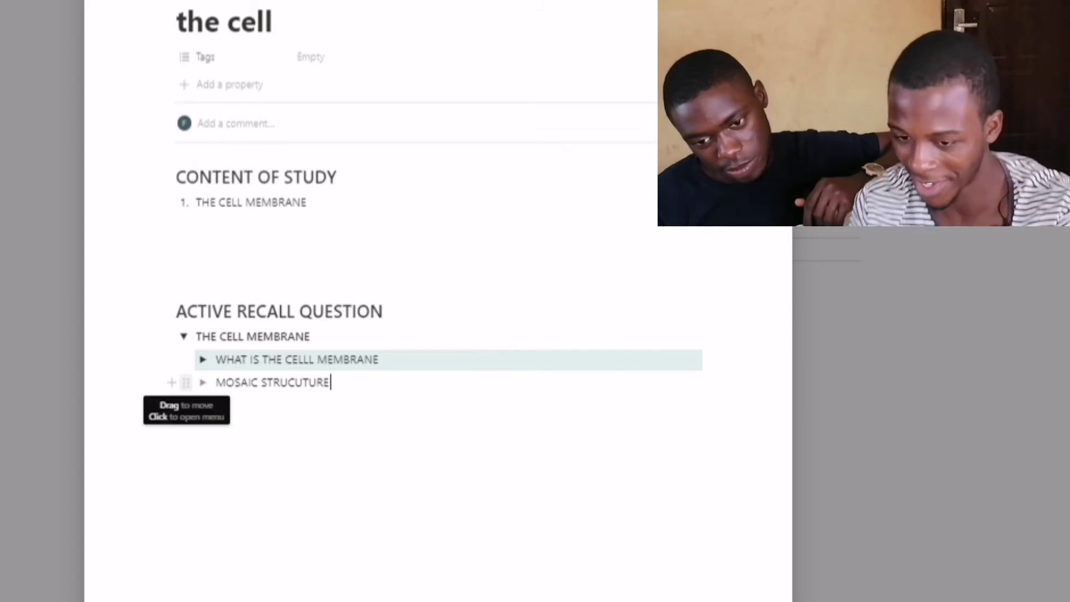
Open the color options for the "MOSAIC STRUCUTURE" toggle.
click(186, 383)
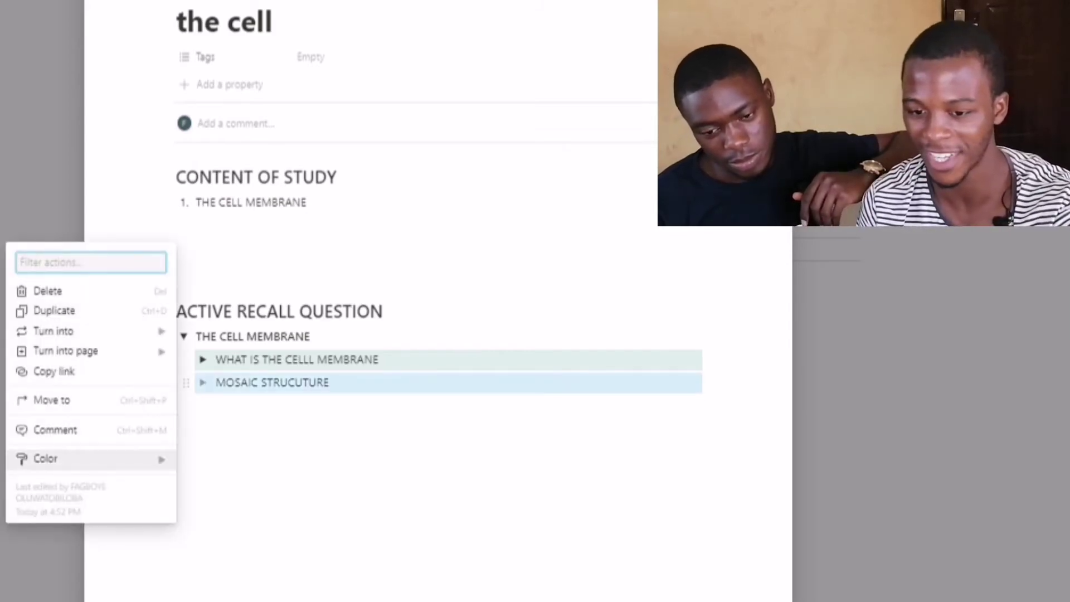
mouse_move(89, 458)
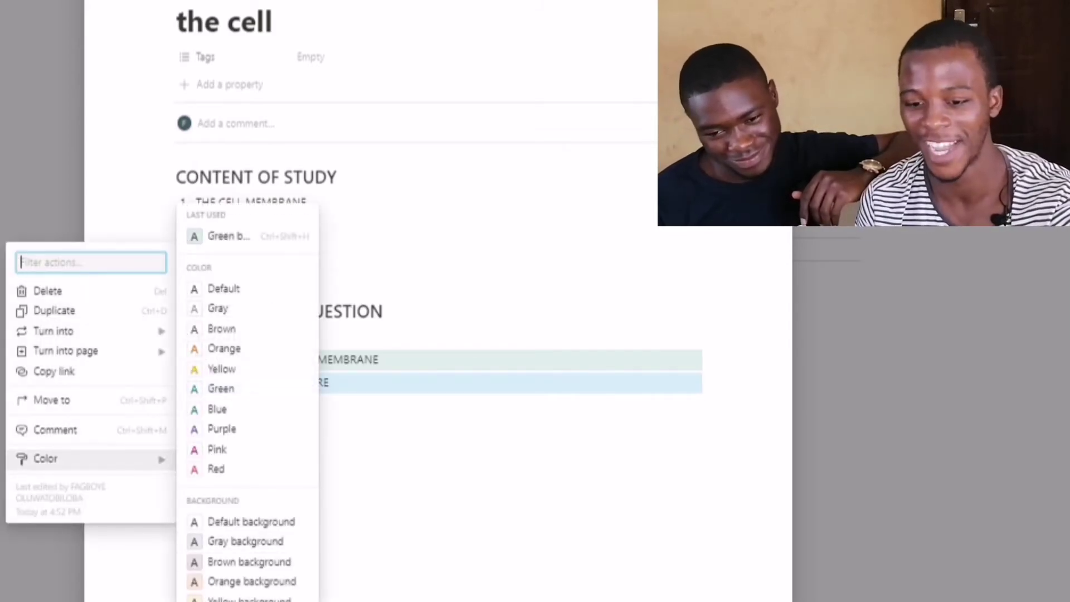